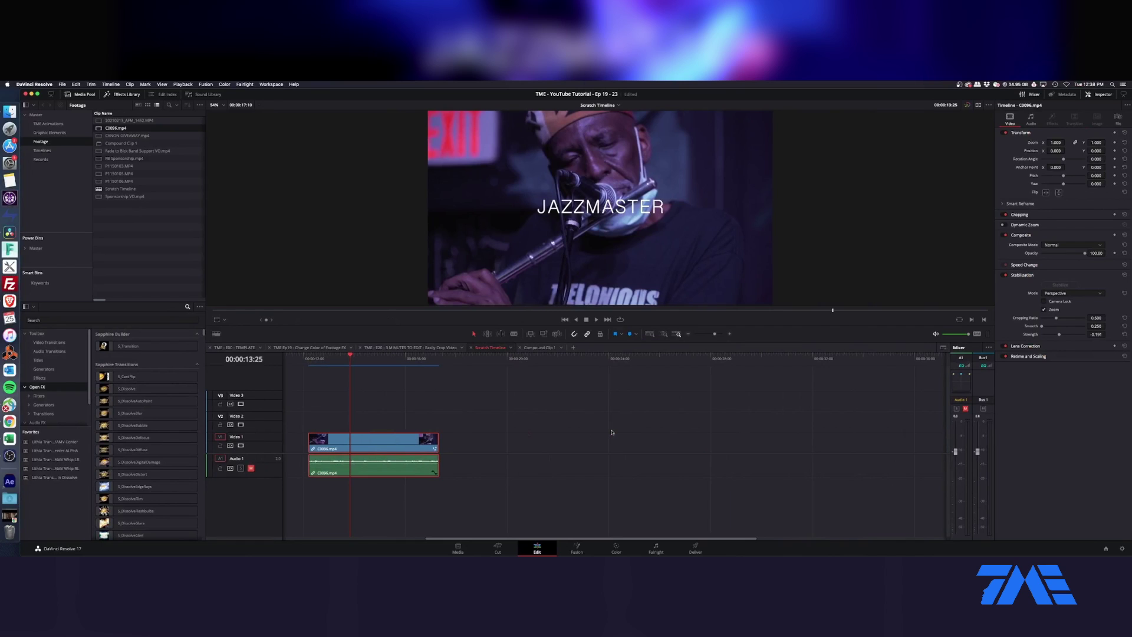
Find the first frame of the JAZZMASTER title and add Marker 1 there
{"action": "left_click", "coordinate": [332, 359]}
{"action": "key", "text": "space"}
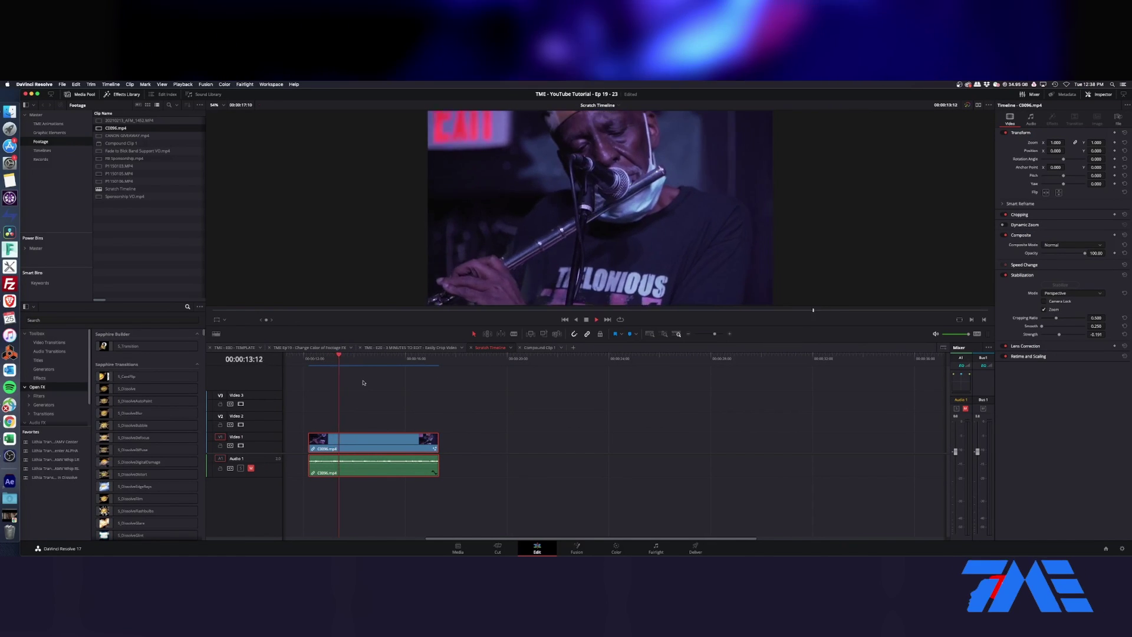
{"action": "left_click", "coordinate": [339, 358]}
{"action": "left_click_drag", "start_coordinate": [339, 358], "coordinate": [340, 358]}
{"action": "key", "text": "space"}
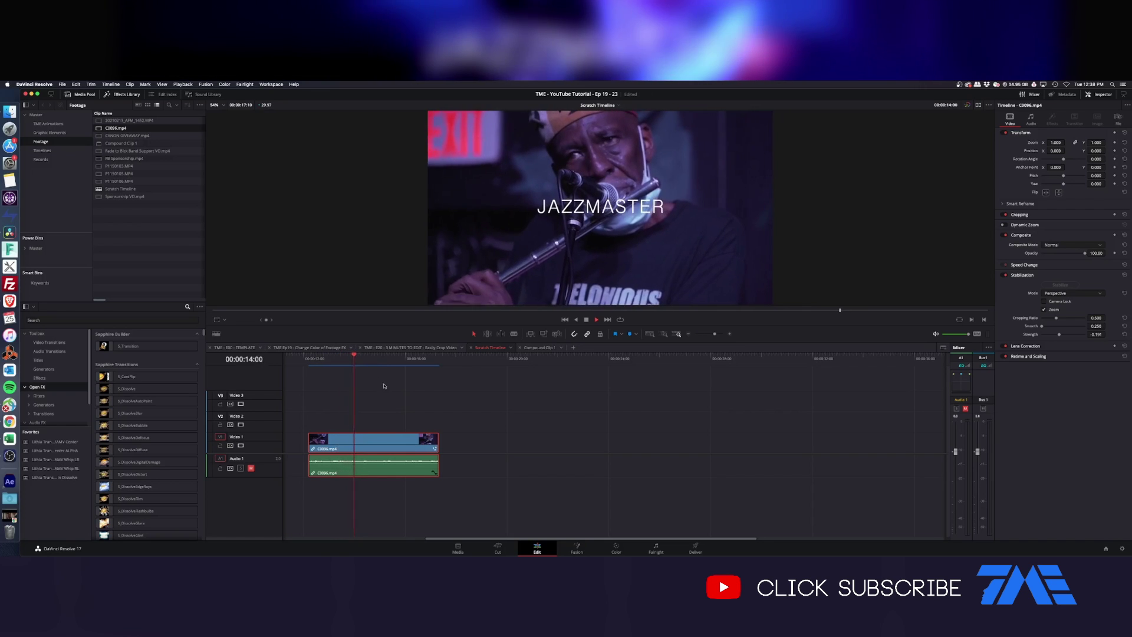
{"action": "key", "text": "space"}
{"action": "key", "text": "super+equal"}
{"action": "key", "text": "Right"}
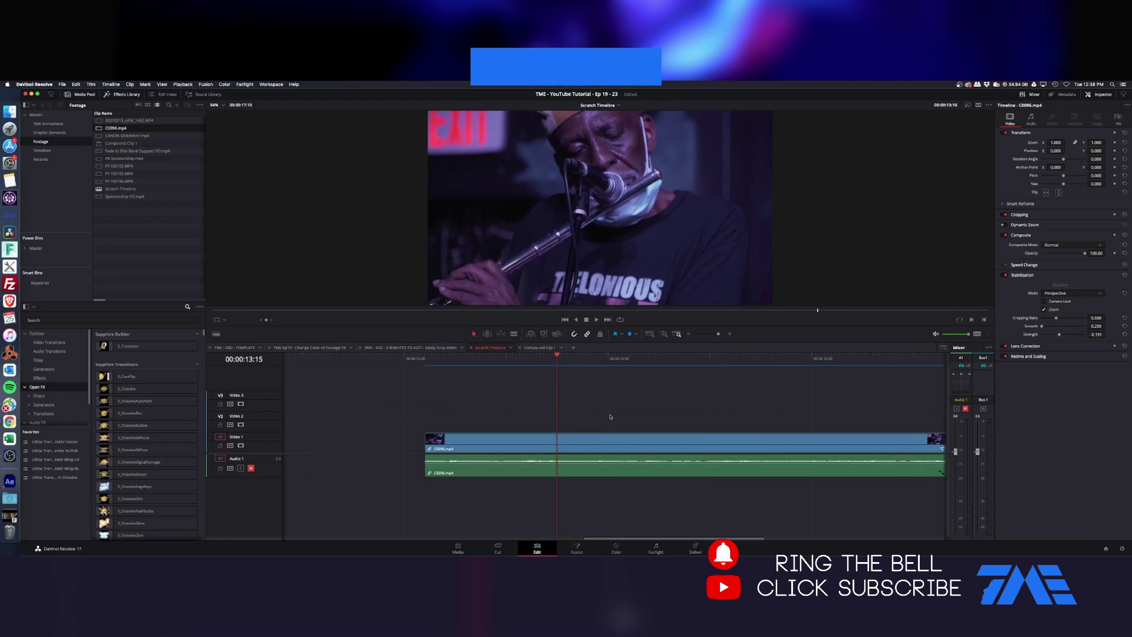
{"action": "key", "text": "m"}
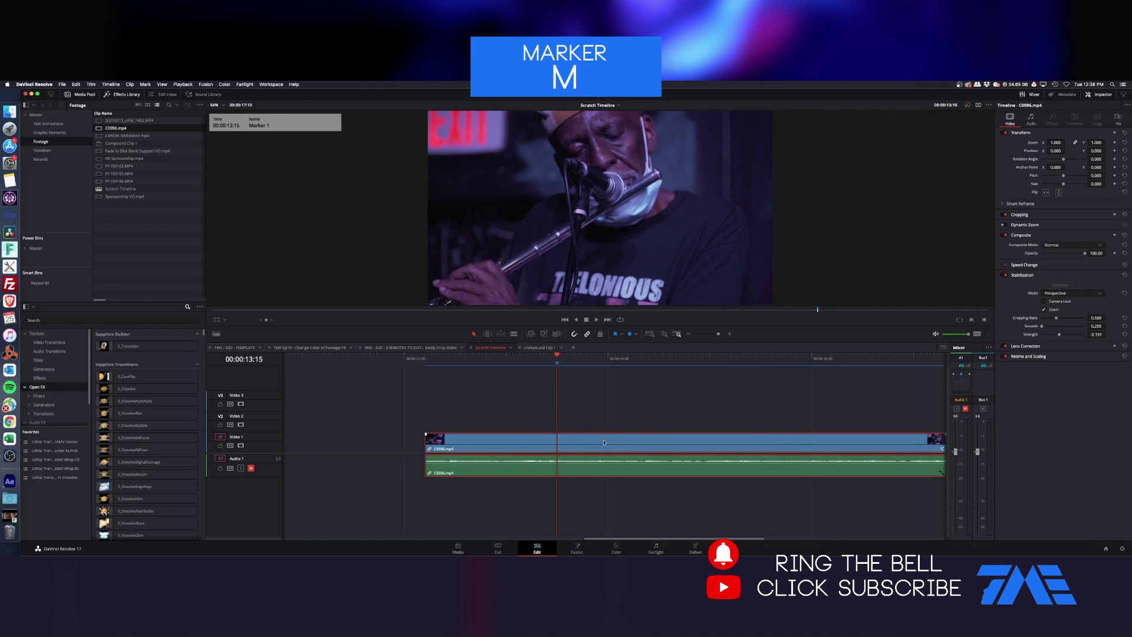
{"action": "key", "text": "super+minus"}
Change the clip's speed, play it back to check when the title appears, and return to Marker 1
{"action": "right_click", "coordinate": [669, 444]}
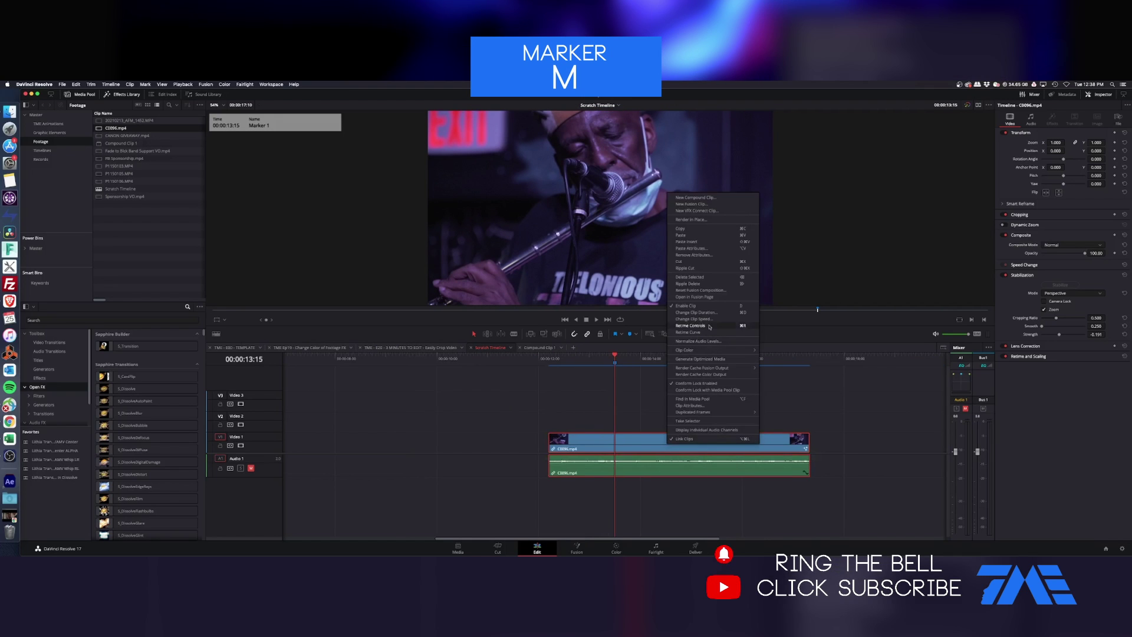
{"action": "left_click", "coordinate": [726, 334]}
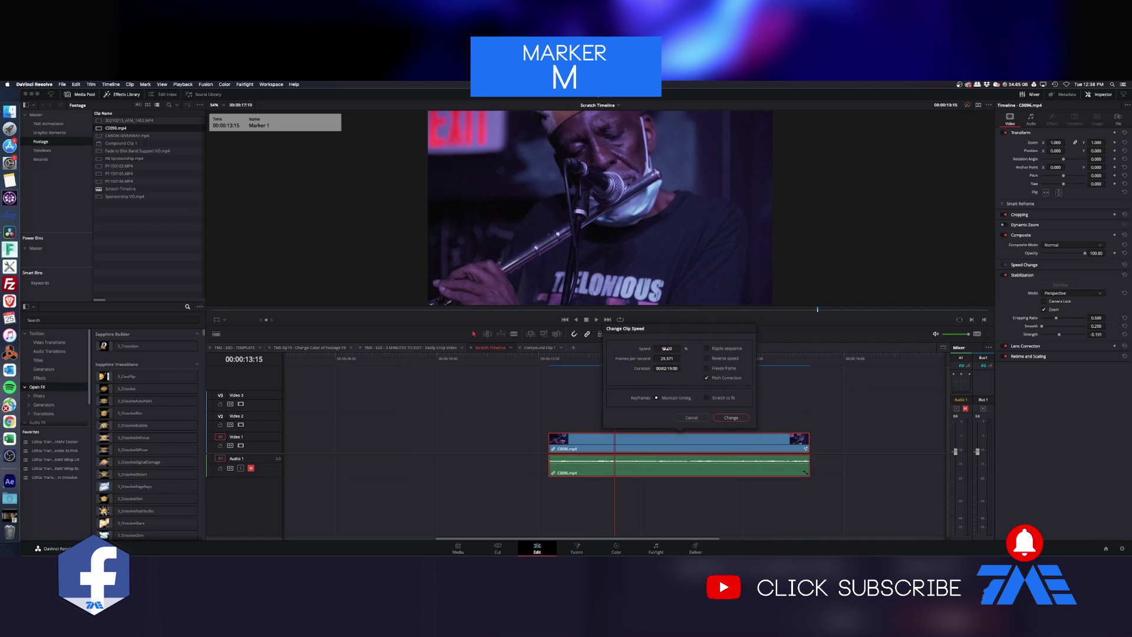
{"action": "key", "text": "Return"}
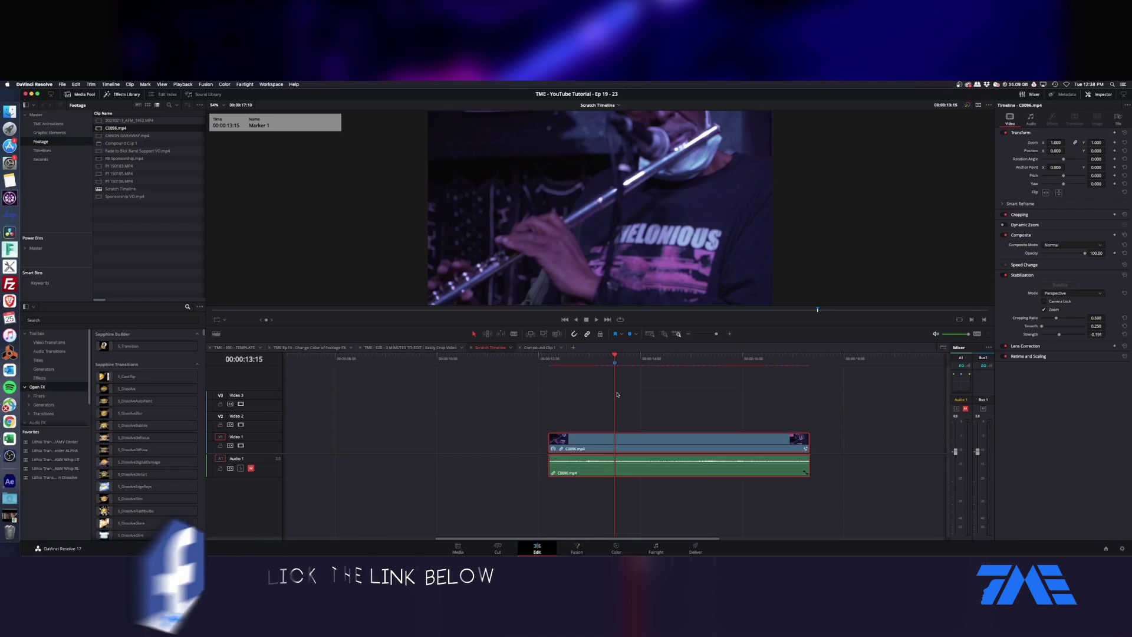
{"action": "key", "text": "space"}
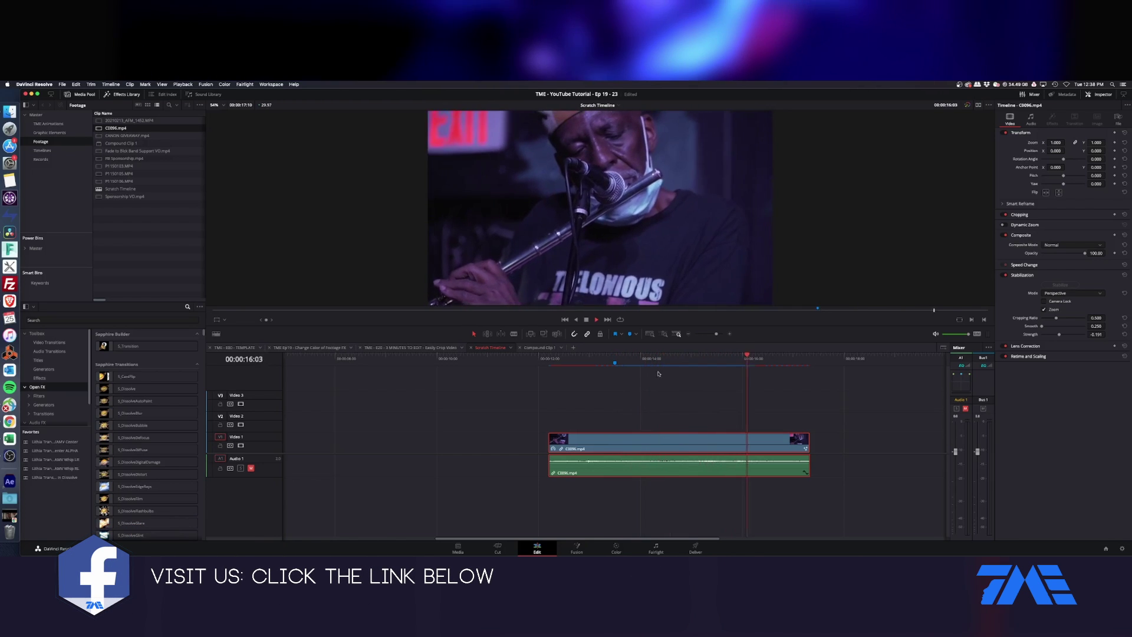
{"action": "key", "text": "space"}
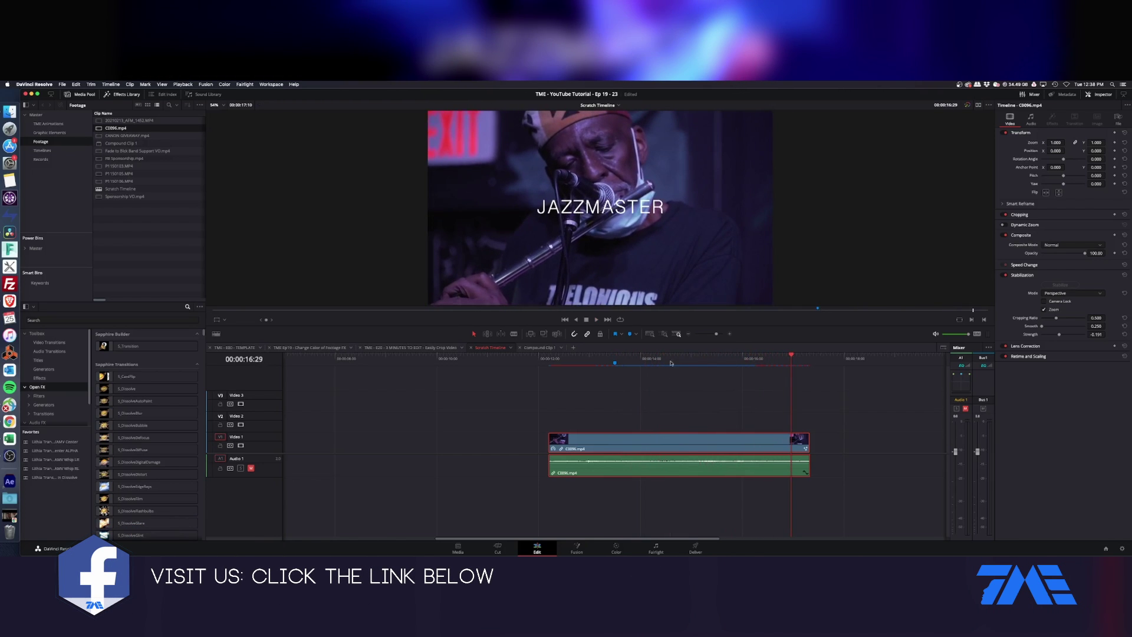
{"action": "left_click", "coordinate": [624, 359]}
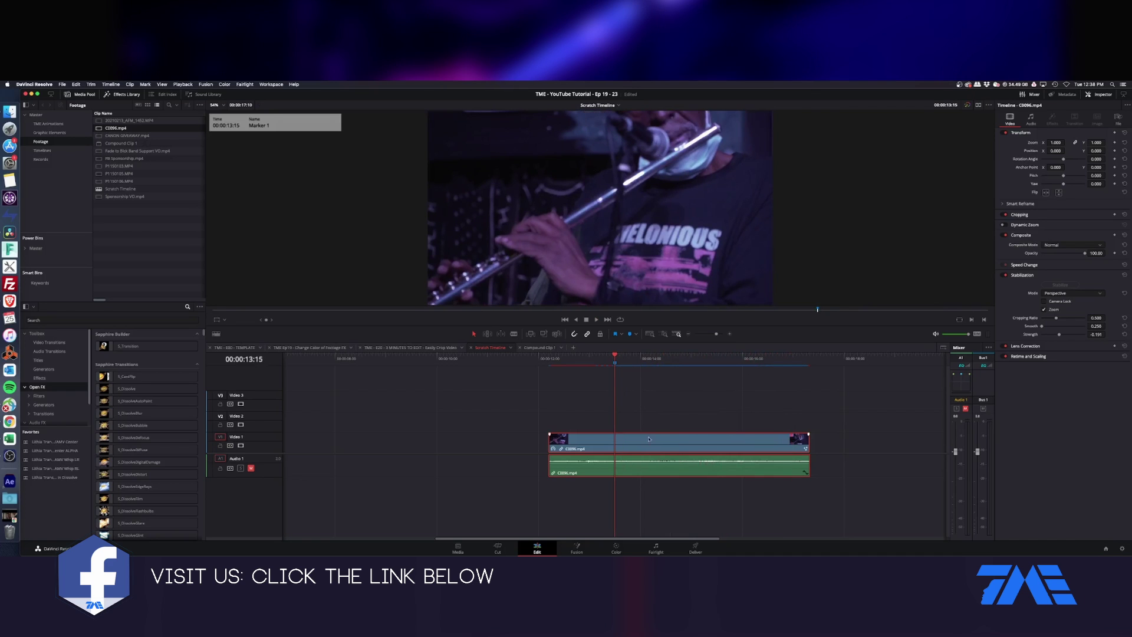
Inspect the C0096 clip's composition on the Fusion page, then return to Edit
{"action": "right_click", "coordinate": [641, 444]}
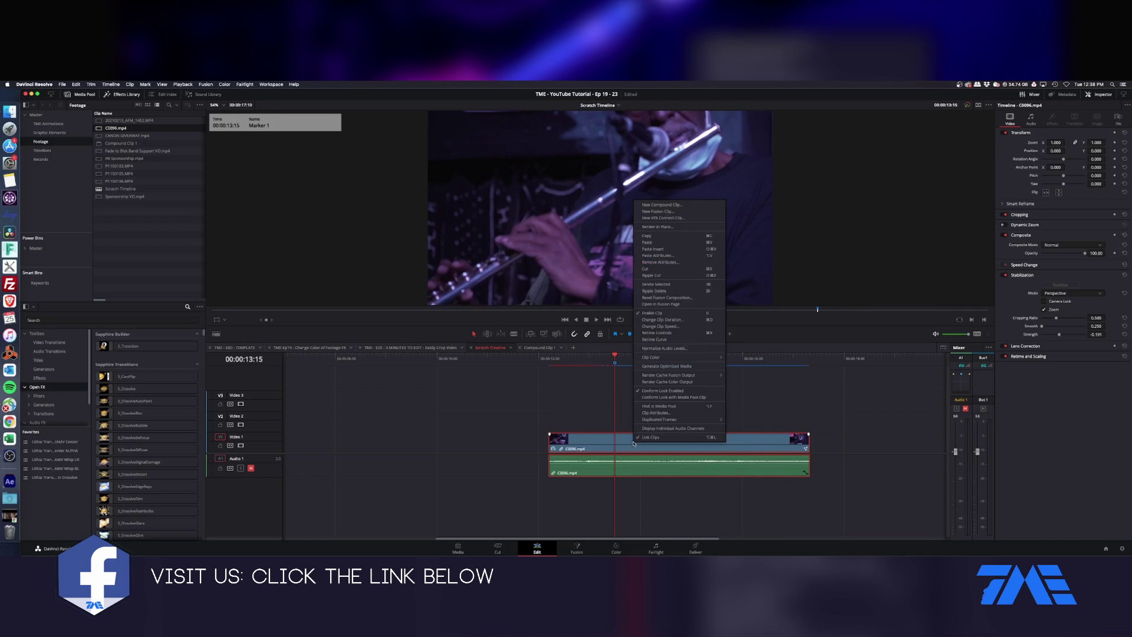
{"action": "left_click", "coordinate": [678, 308]}
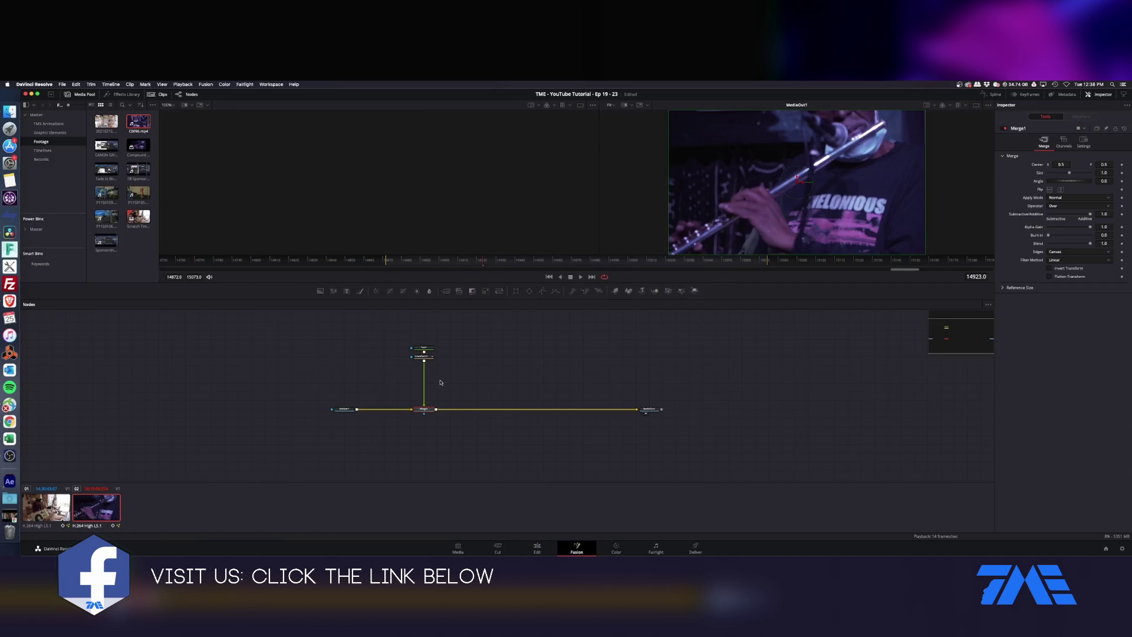
{"action": "left_click", "coordinate": [537, 548]}
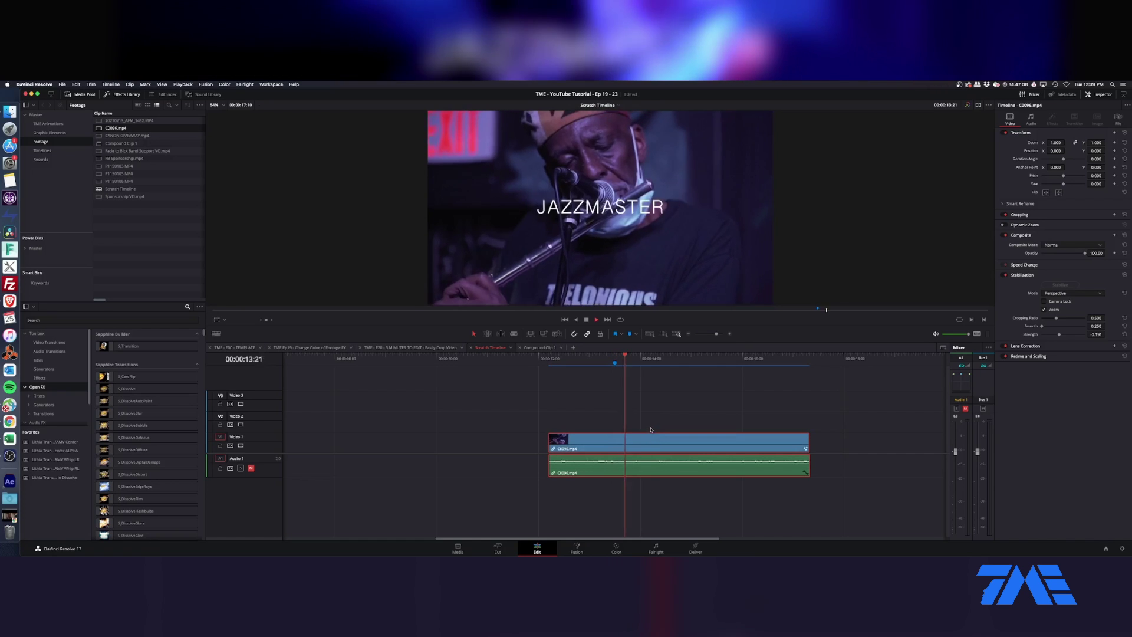
Duplicate C0096 further along the timeline and inspect the copy's Fusion composition
{"action": "left_click_drag", "start_coordinate": [658, 445], "coordinate": [937, 445]}
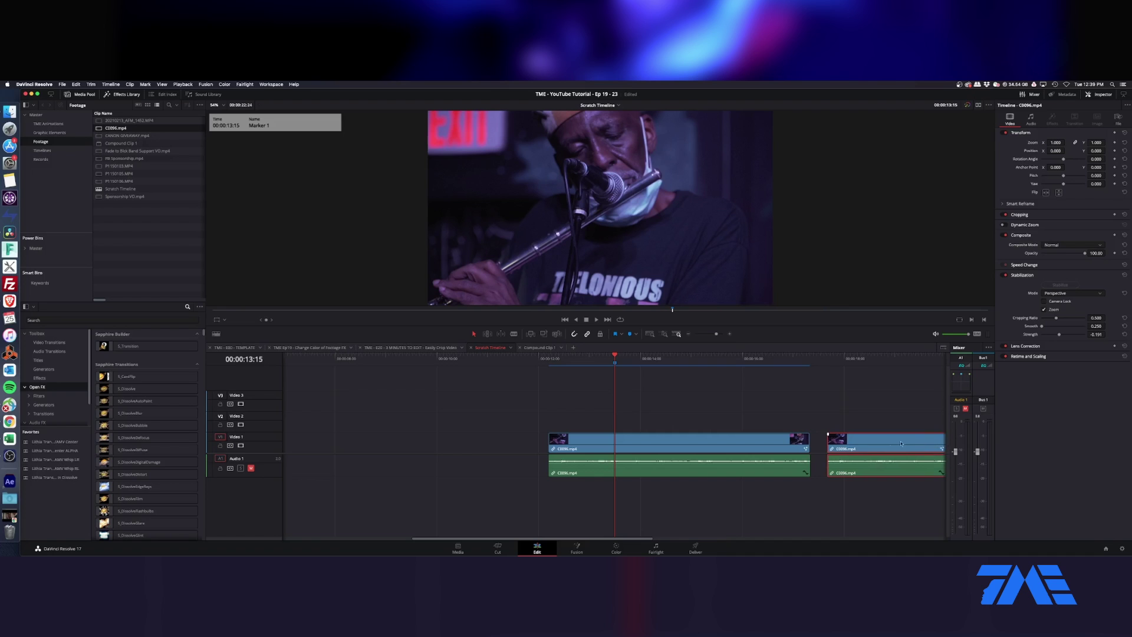
{"action": "scroll", "coordinate": [712, 518], "scroll_direction": "right", "scroll_amount": 8}
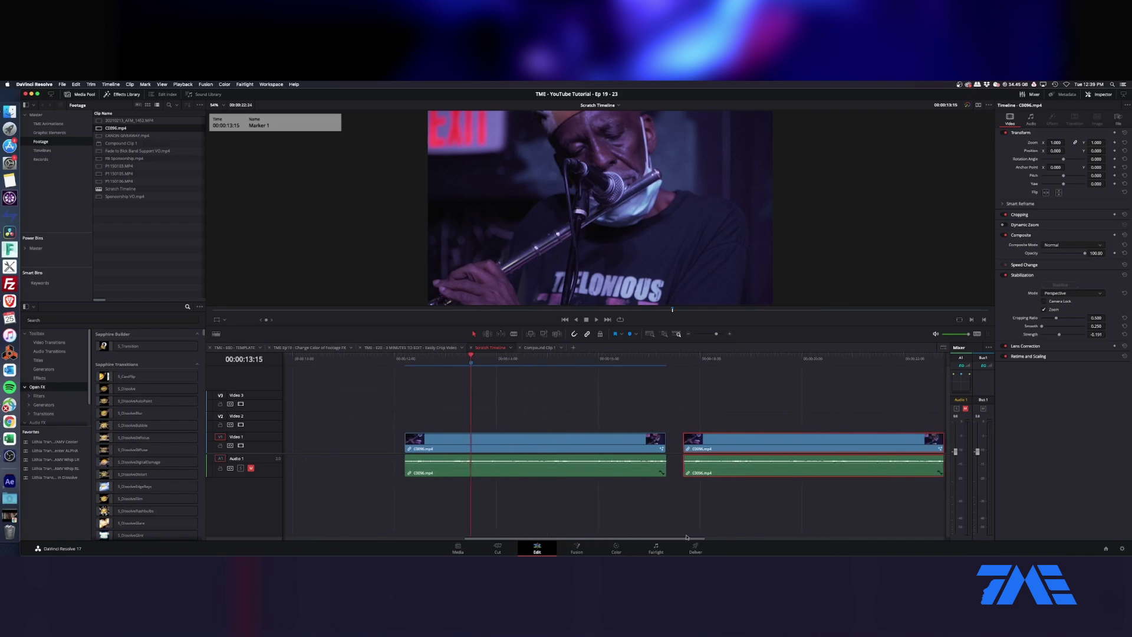
{"action": "left_click", "coordinate": [648, 358]}
{"action": "right_click", "coordinate": [669, 440]}
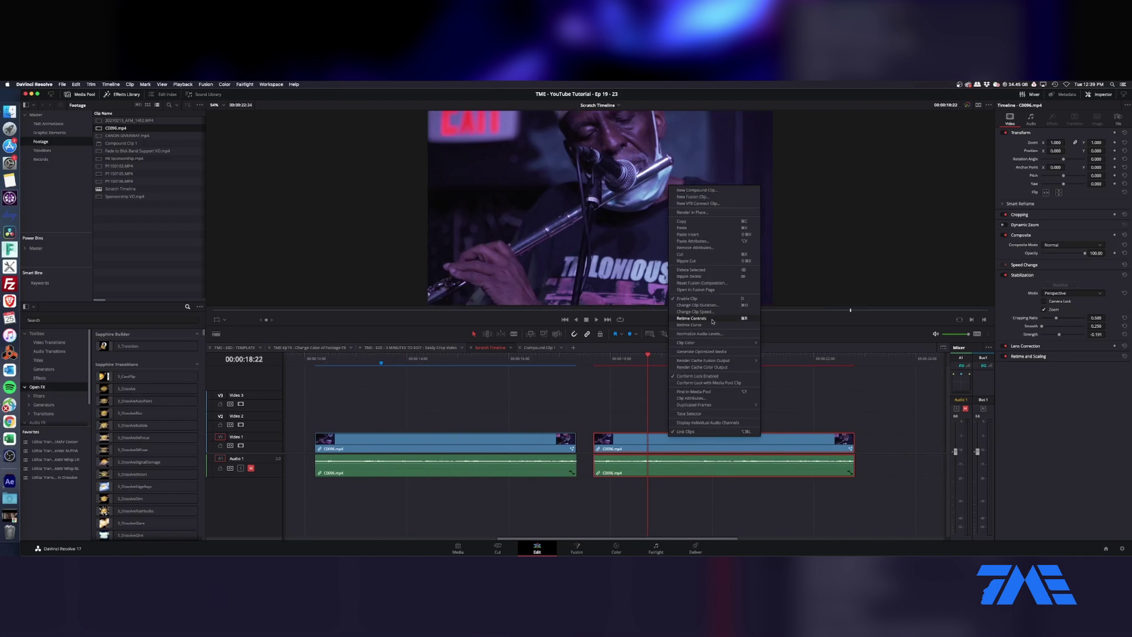
{"action": "left_click", "coordinate": [695, 290]}
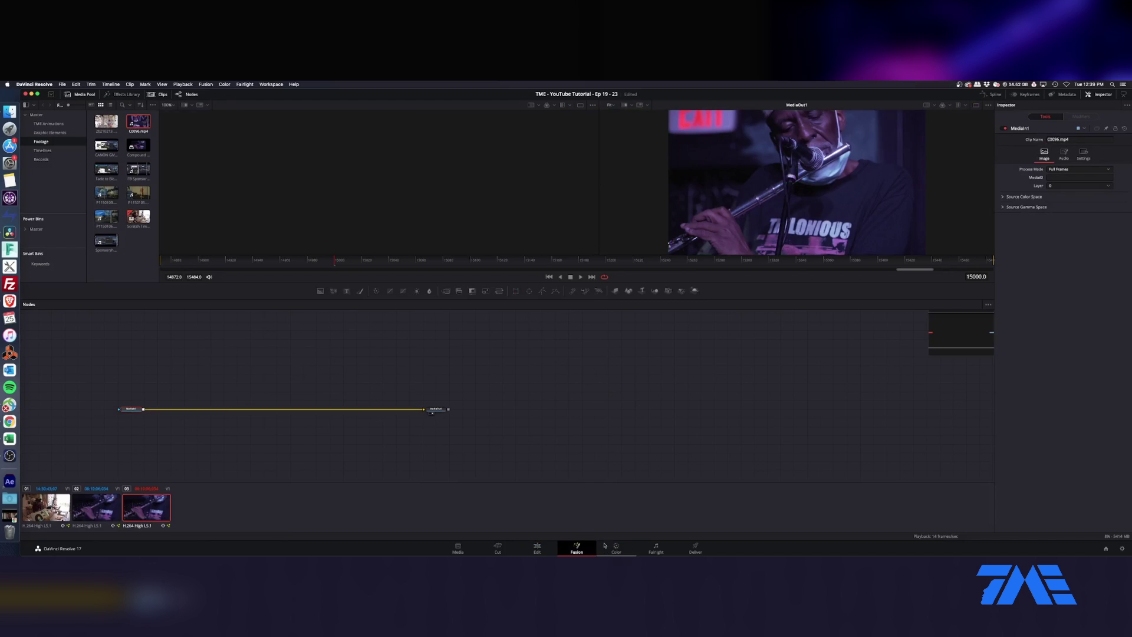
{"action": "left_click", "coordinate": [537, 548]}
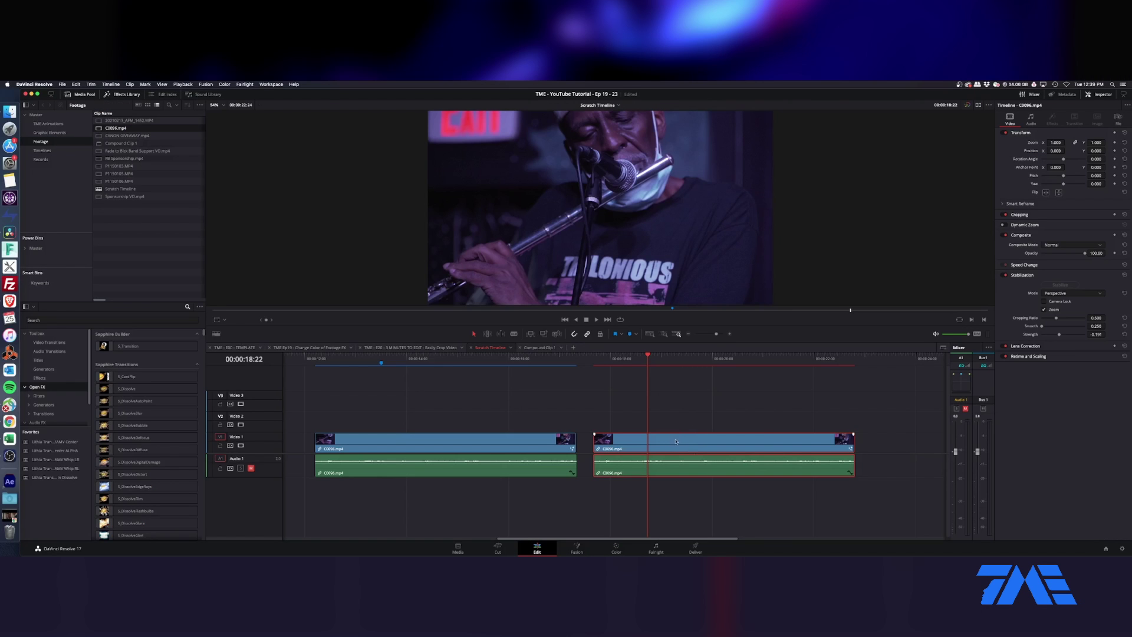
Set the second C0096 clip's speed to 33%
{"action": "right_click", "coordinate": [676, 441]}
{"action": "left_click", "coordinate": [720, 321]}
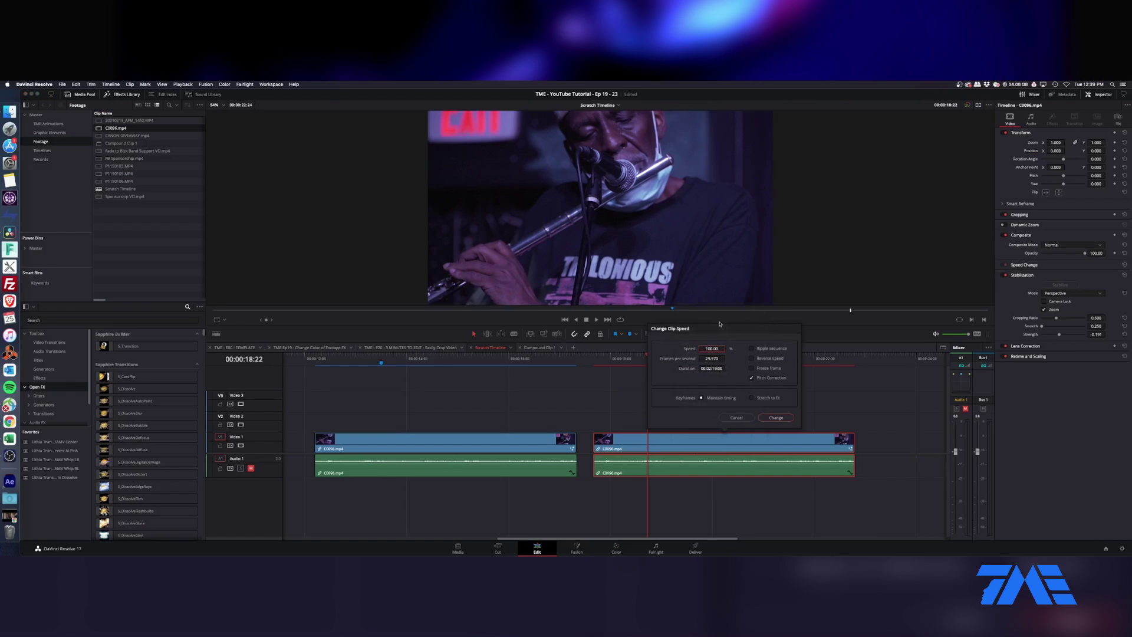
{"action": "type", "text": "33"}
{"action": "key", "text": "Return"}
Nest the slowed clip as Compound Clip 2 and open it in Fusion
{"action": "right_click", "coordinate": [682, 442]}
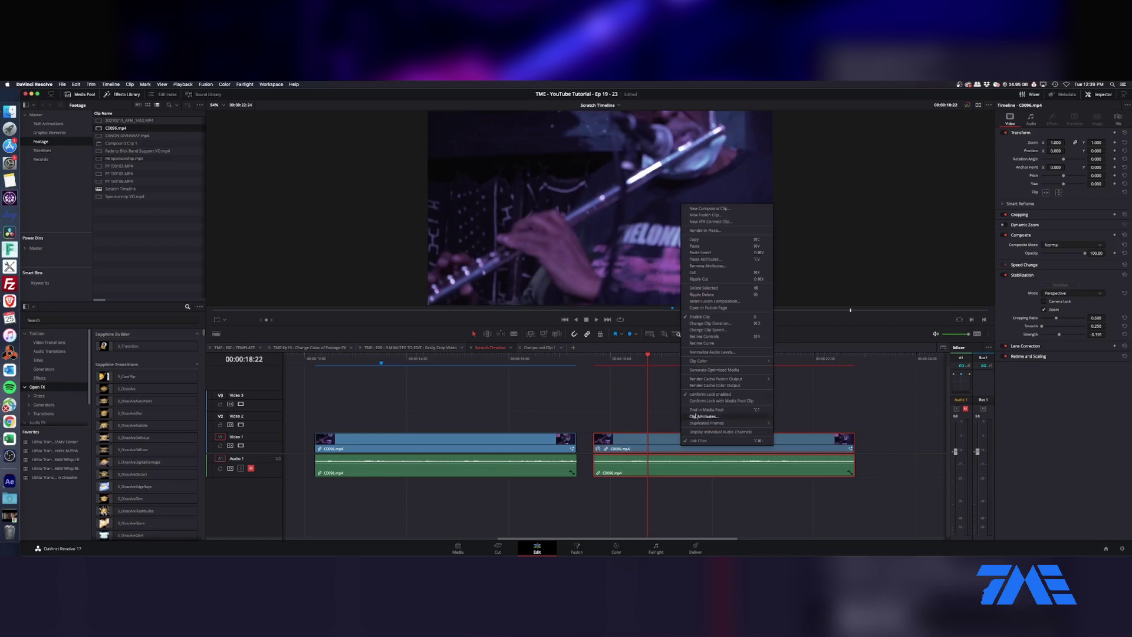
{"action": "left_click", "coordinate": [709, 208]}
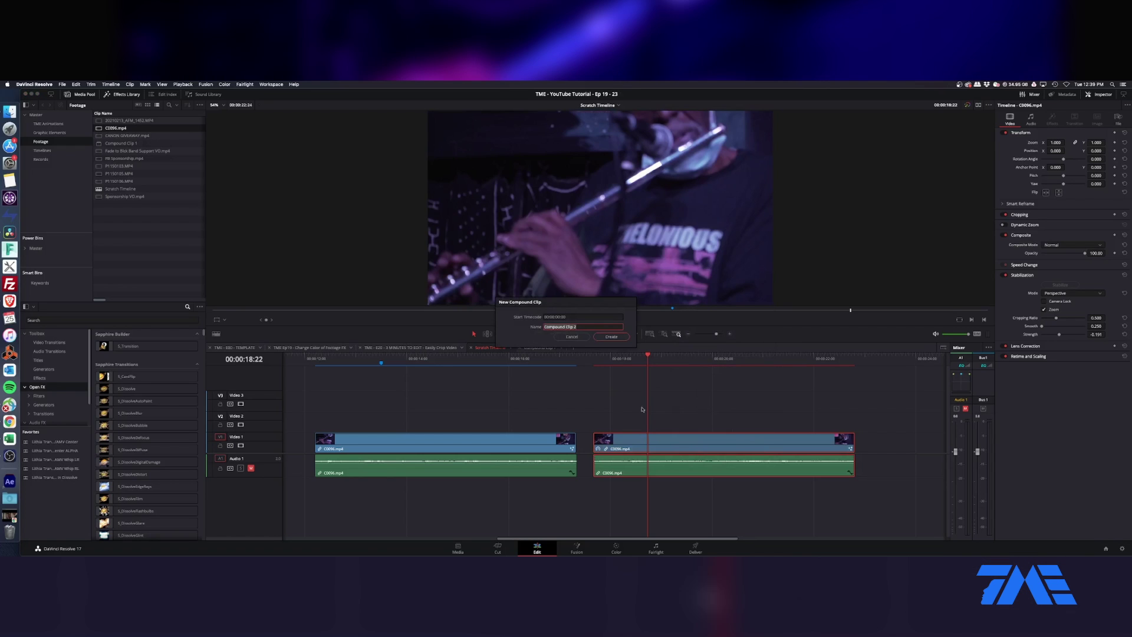
{"action": "left_click", "coordinate": [611, 337]}
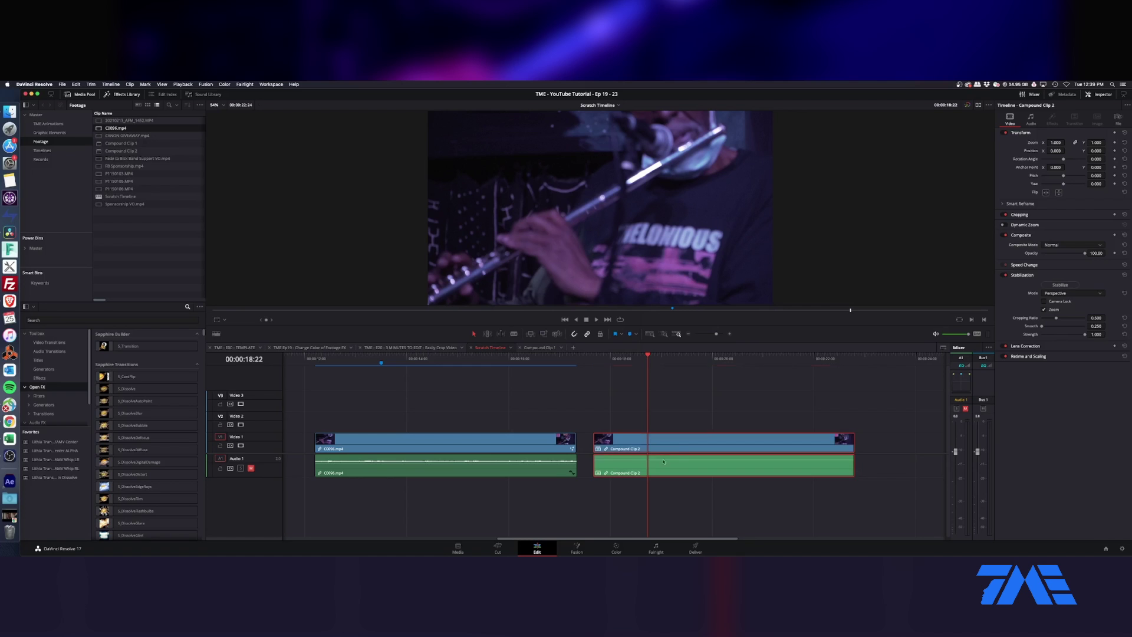
{"action": "right_click", "coordinate": [674, 445]}
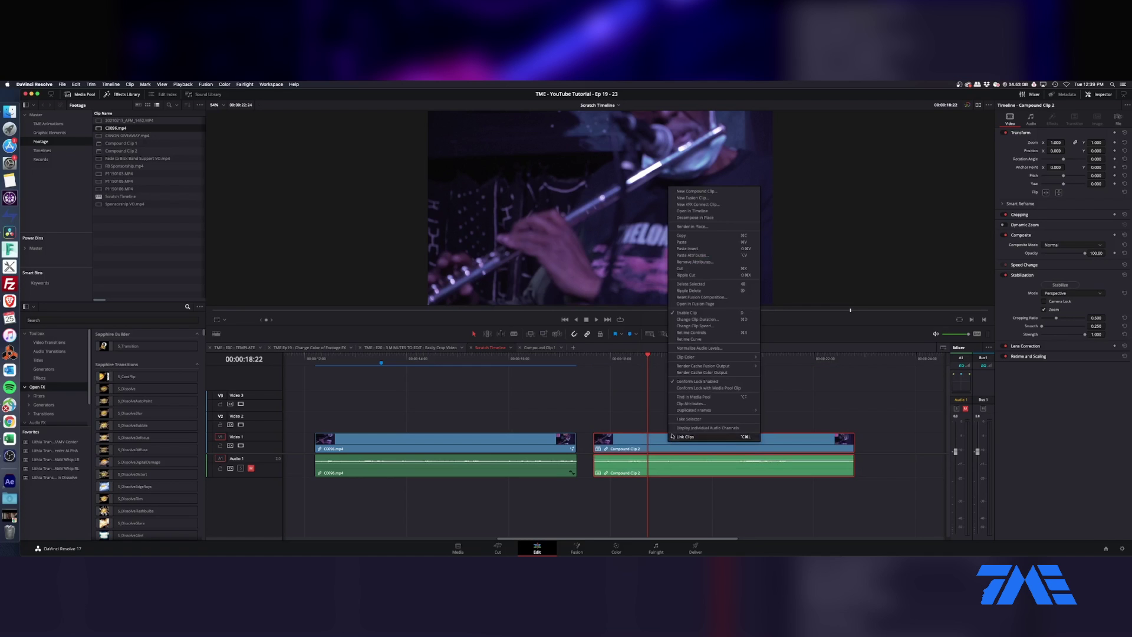
{"action": "left_click", "coordinate": [708, 304]}
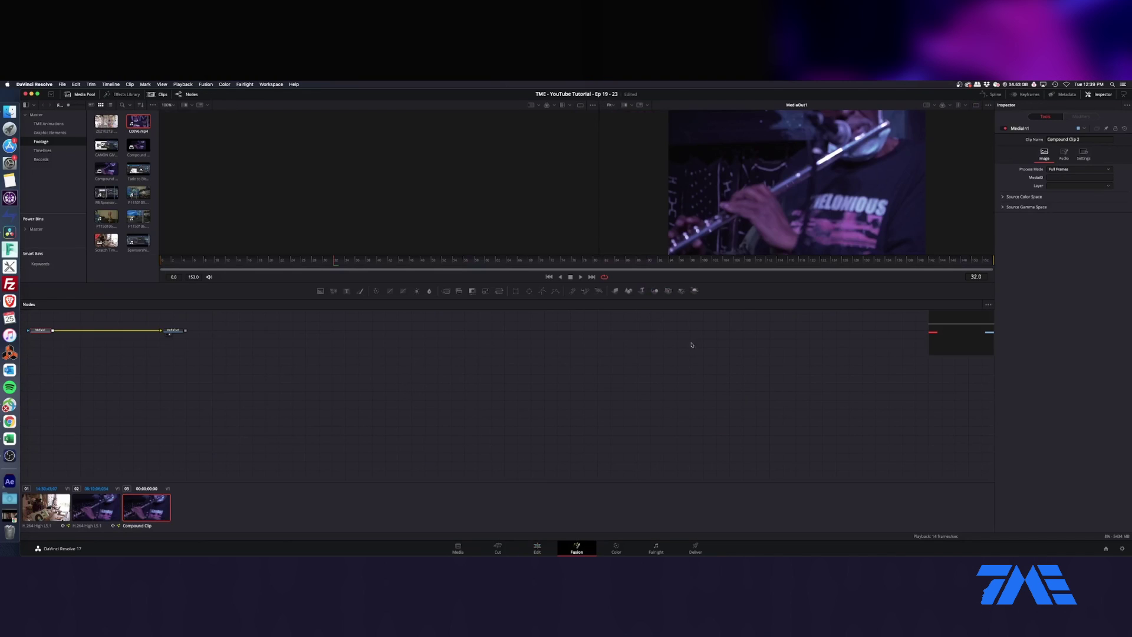
Paste the SLO-MOTION! Text and Transform nodes and merge them with MediaIn1
{"action": "key", "text": "space"}
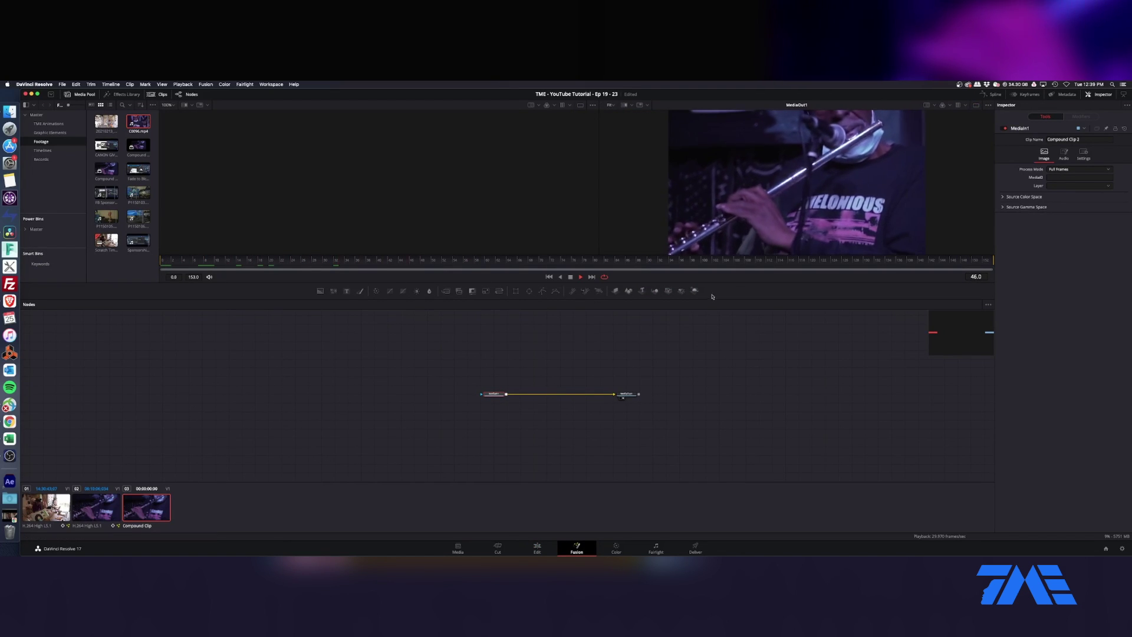
{"action": "key", "text": "space"}
{"action": "key", "text": "super+v"}
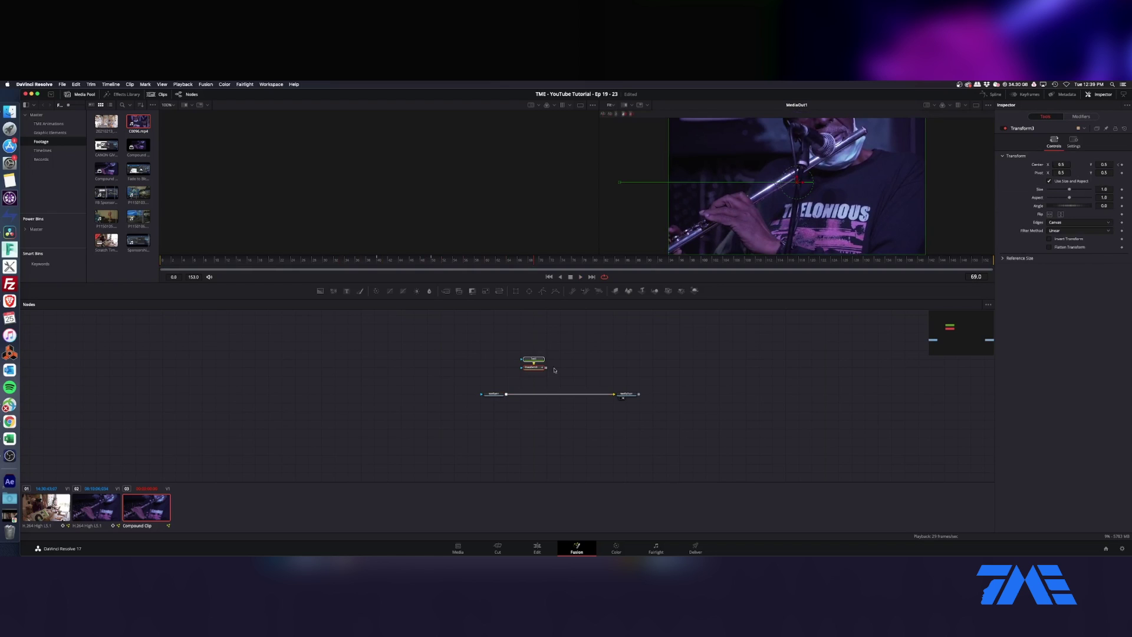
{"action": "left_click_drag", "start_coordinate": [546, 367], "coordinate": [506, 394]}
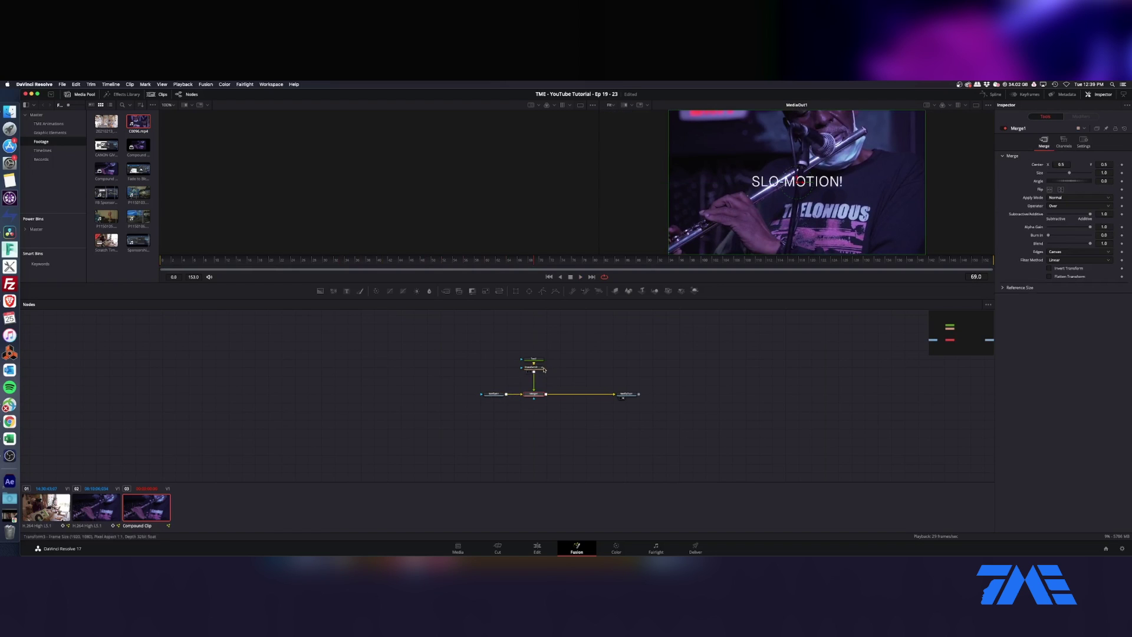
Review the title on the edit timeline, scrubbing through the slowed compound clip to 18:13
{"action": "left_click", "coordinate": [542, 546]}
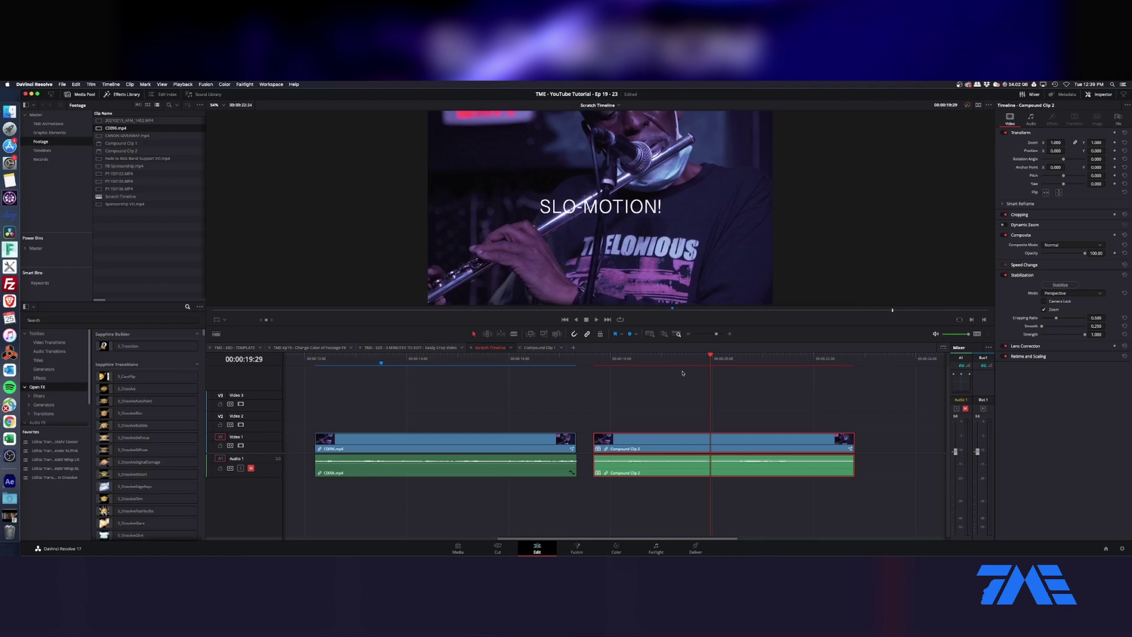
{"action": "key", "text": "space"}
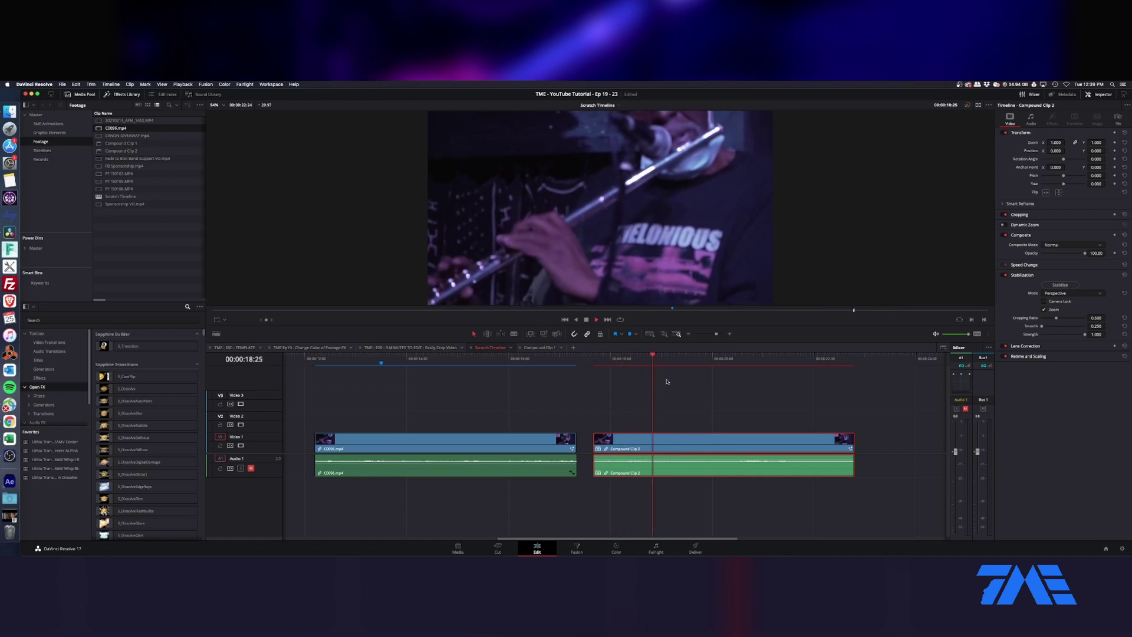
{"action": "mouse_move", "coordinate": [667, 357]}
{"action": "left_mouse_down"}
{"action": "mouse_move", "coordinate": [637, 362]}
{"action": "mouse_move", "coordinate": [674, 364]}
{"action": "mouse_move", "coordinate": [661, 364]}
{"action": "left_mouse_up"}
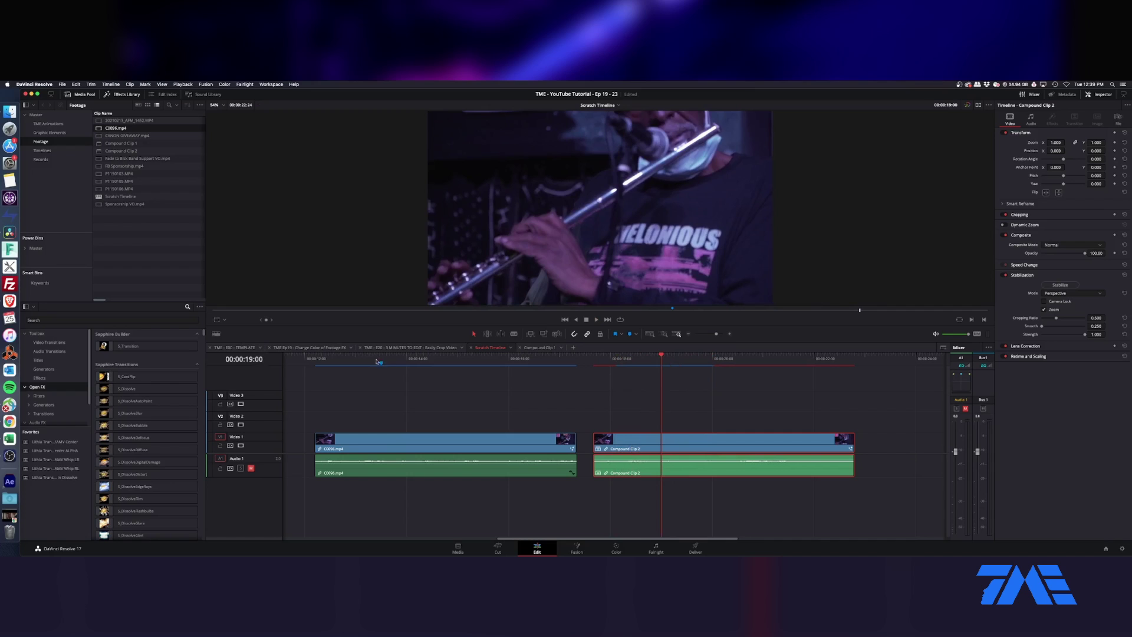
{"action": "left_click_drag", "start_coordinate": [379, 361], "coordinate": [400, 361]}
{"action": "left_click", "coordinate": [632, 361]}
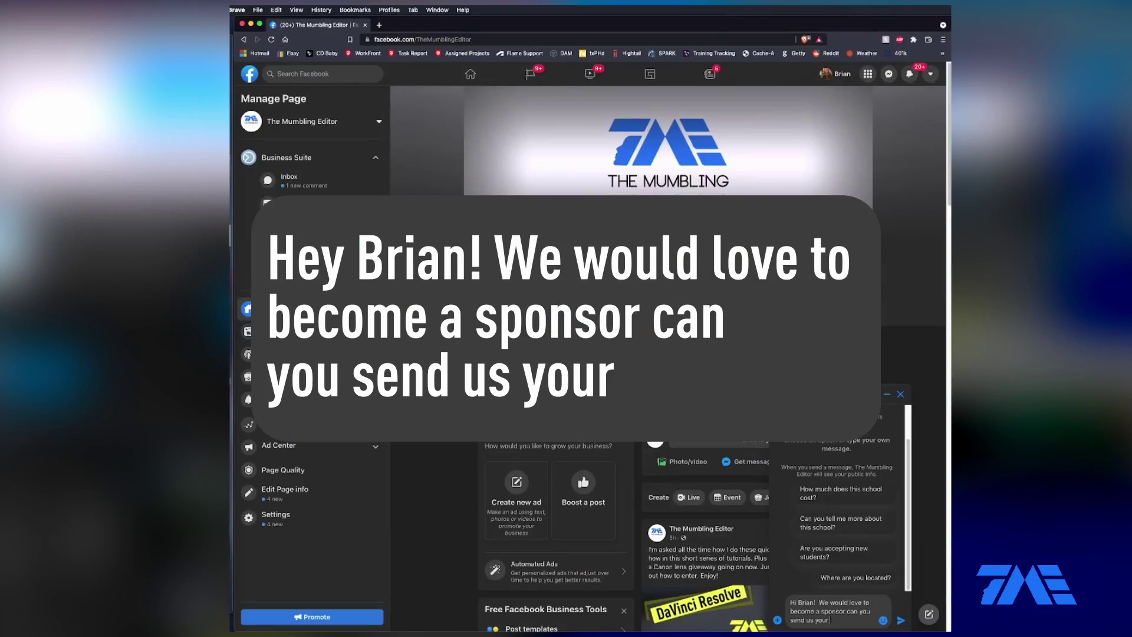
Continue the Messenger reply with the words 'your pricin'
{"action": "type", "text": "icin"}
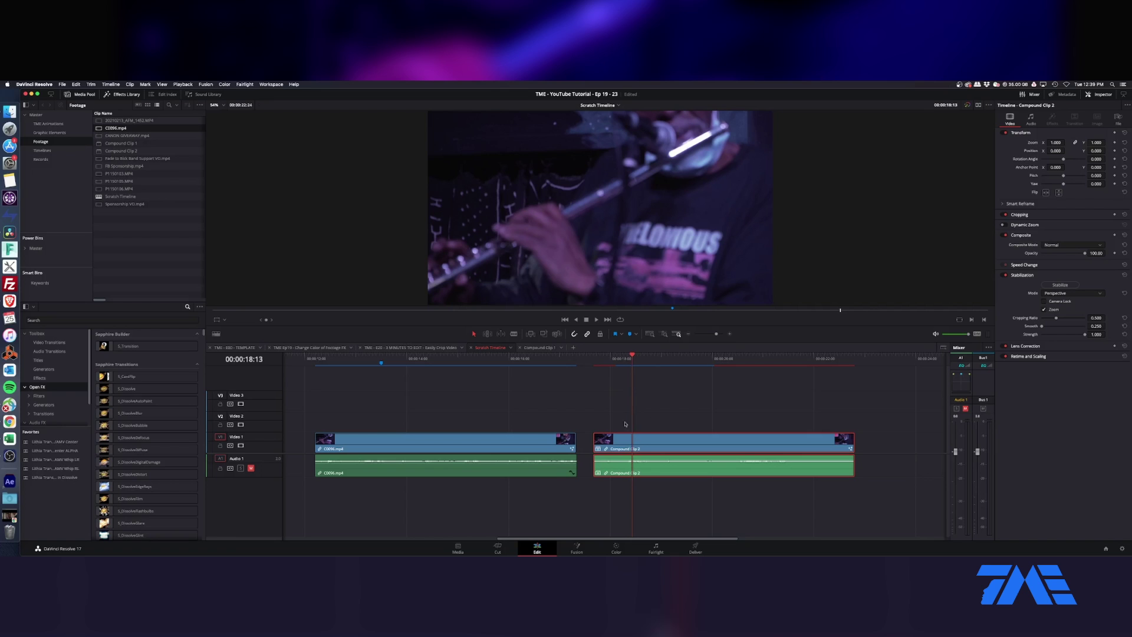
{"action": "left_click", "coordinate": [381, 363]}
{"action": "right_click", "coordinate": [412, 444]}
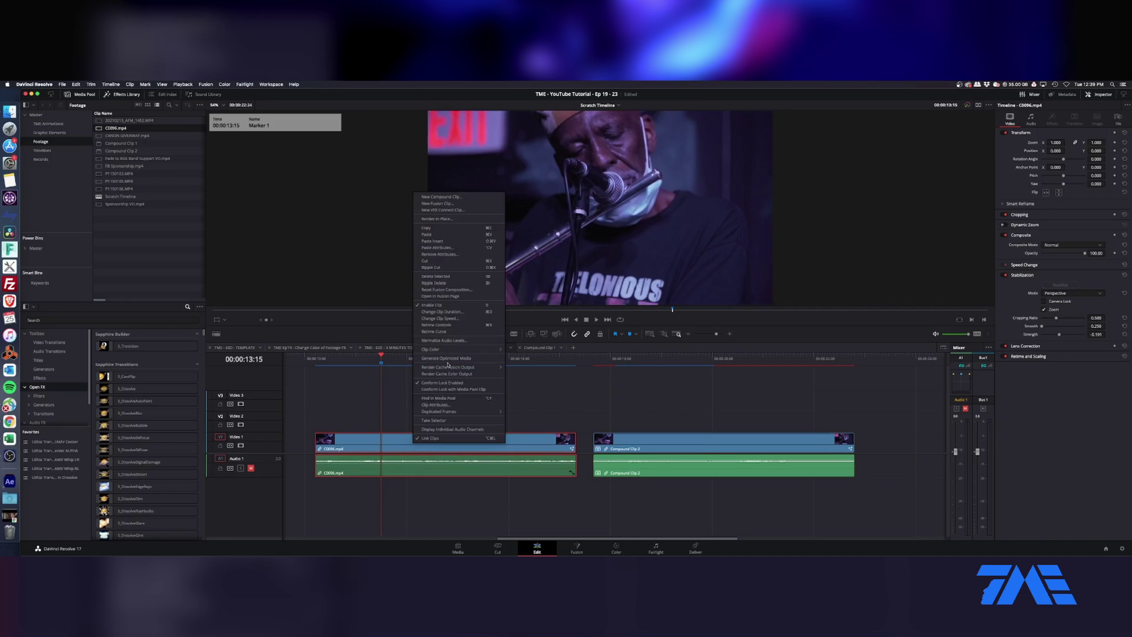
{"action": "left_click", "coordinate": [455, 296]}
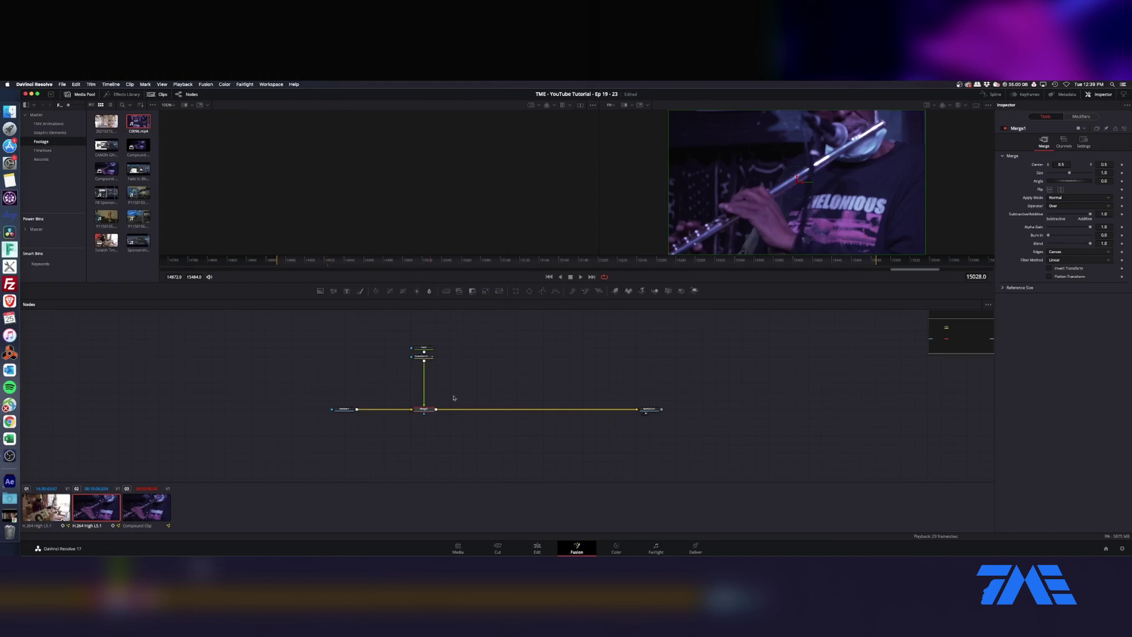
{"action": "left_click", "coordinate": [347, 409]}
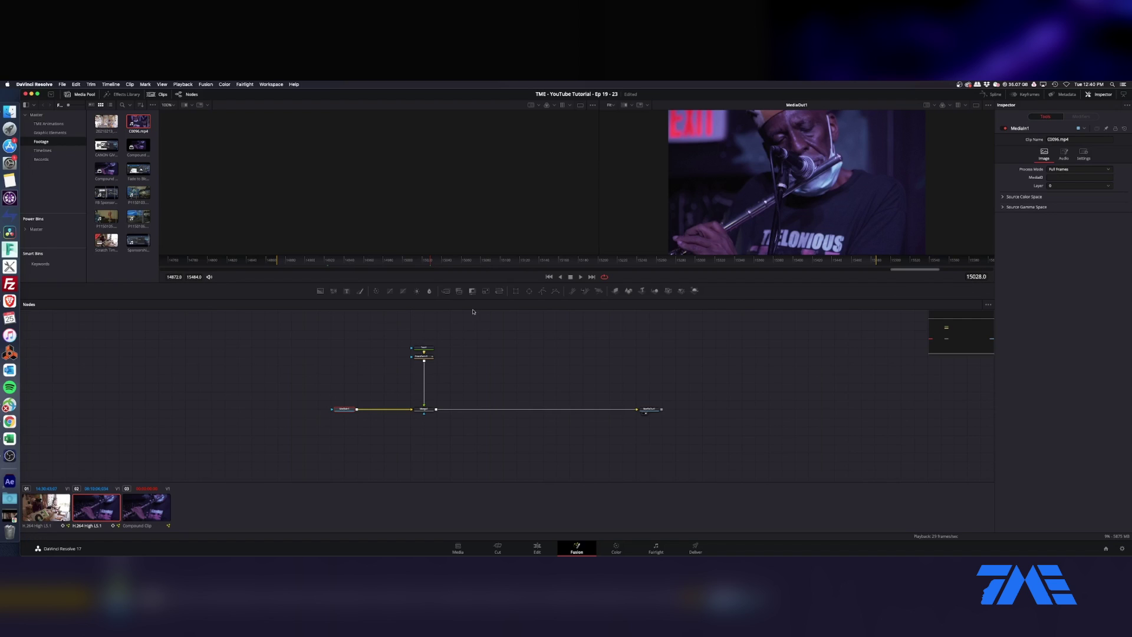
{"action": "left_click", "coordinate": [424, 357]}
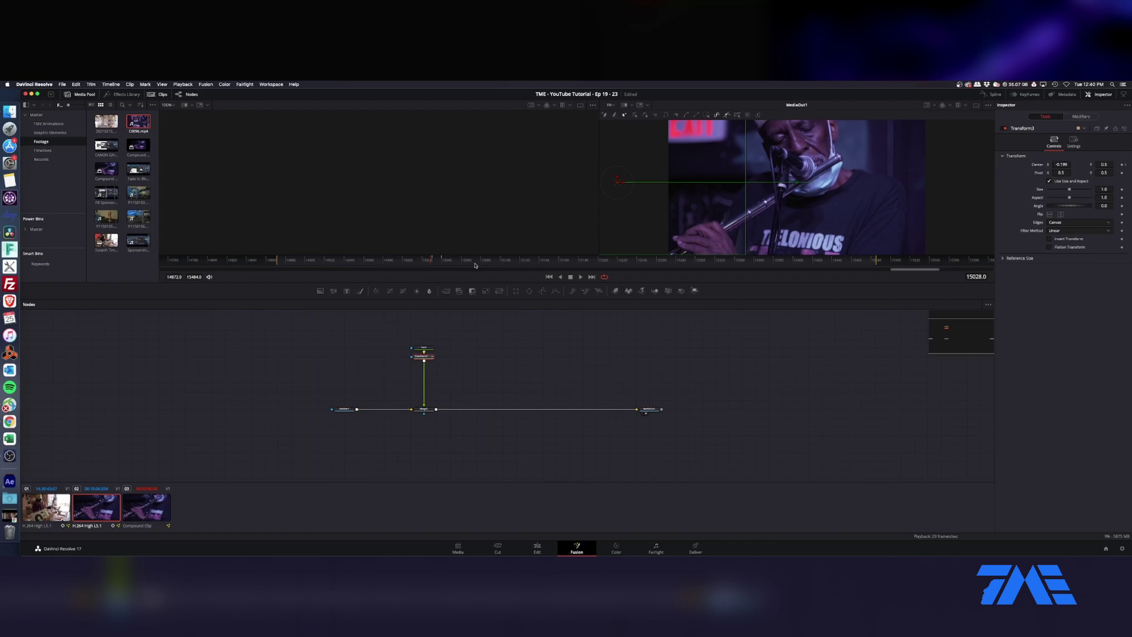
{"action": "left_click", "coordinate": [432, 262]}
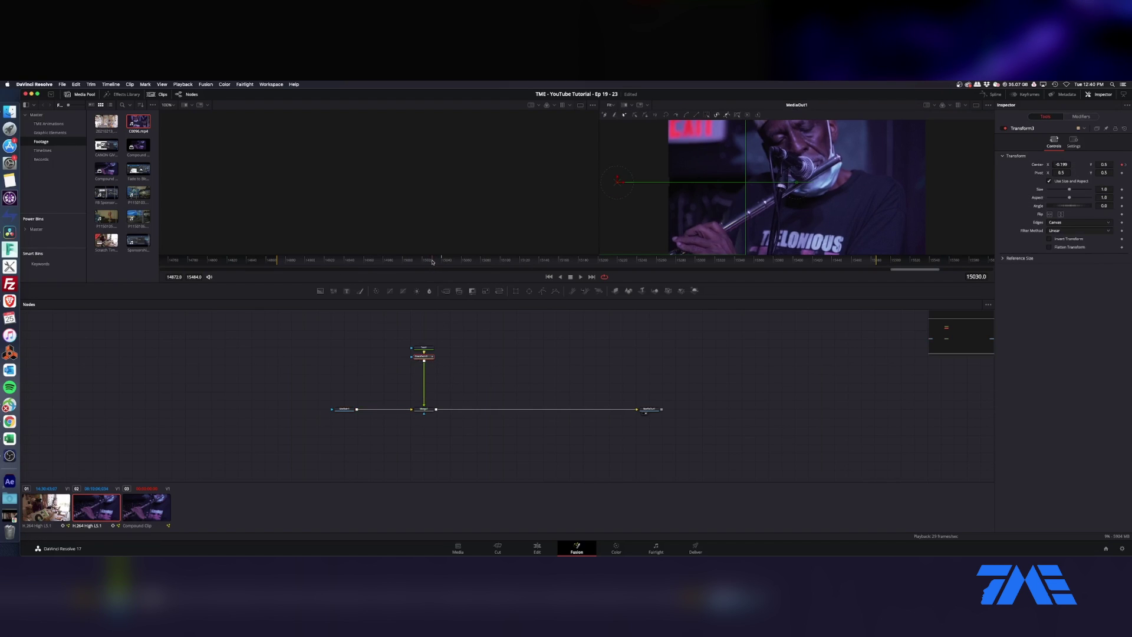
{"action": "left_click_drag", "start_coordinate": [433, 262], "coordinate": [432, 263]}
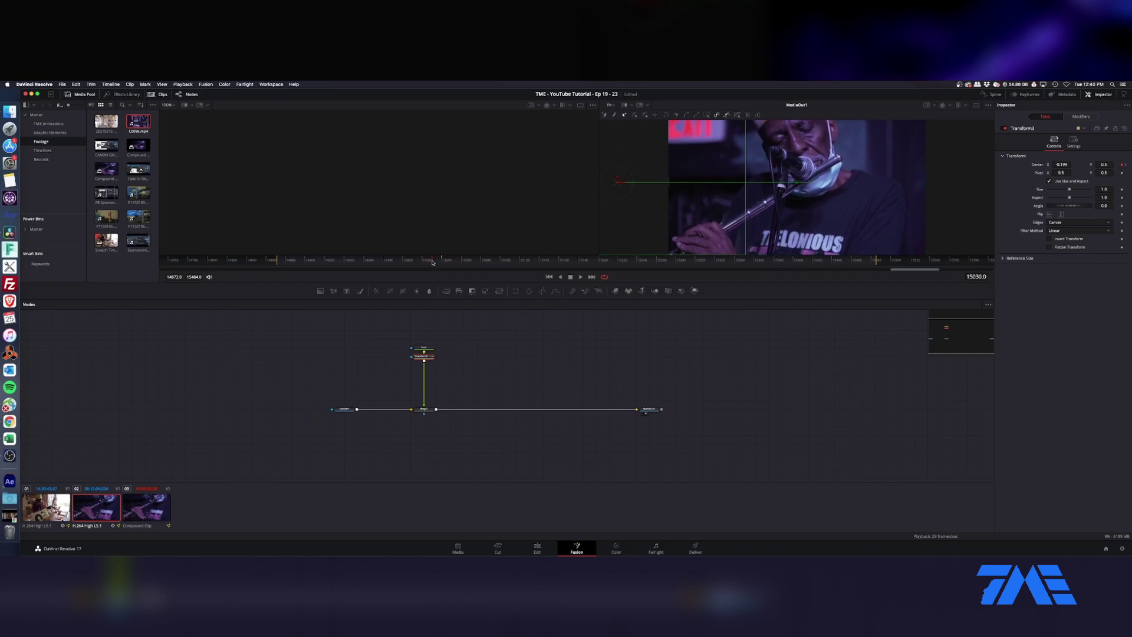
{"action": "left_click", "coordinate": [551, 547]}
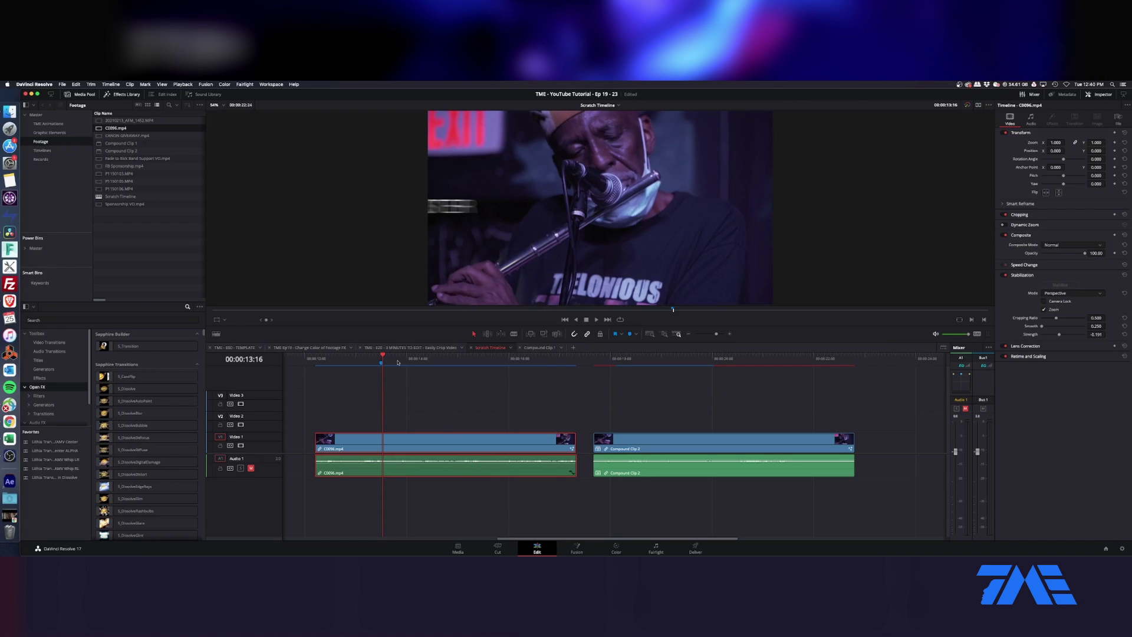
{"action": "left_click", "coordinate": [384, 357]}
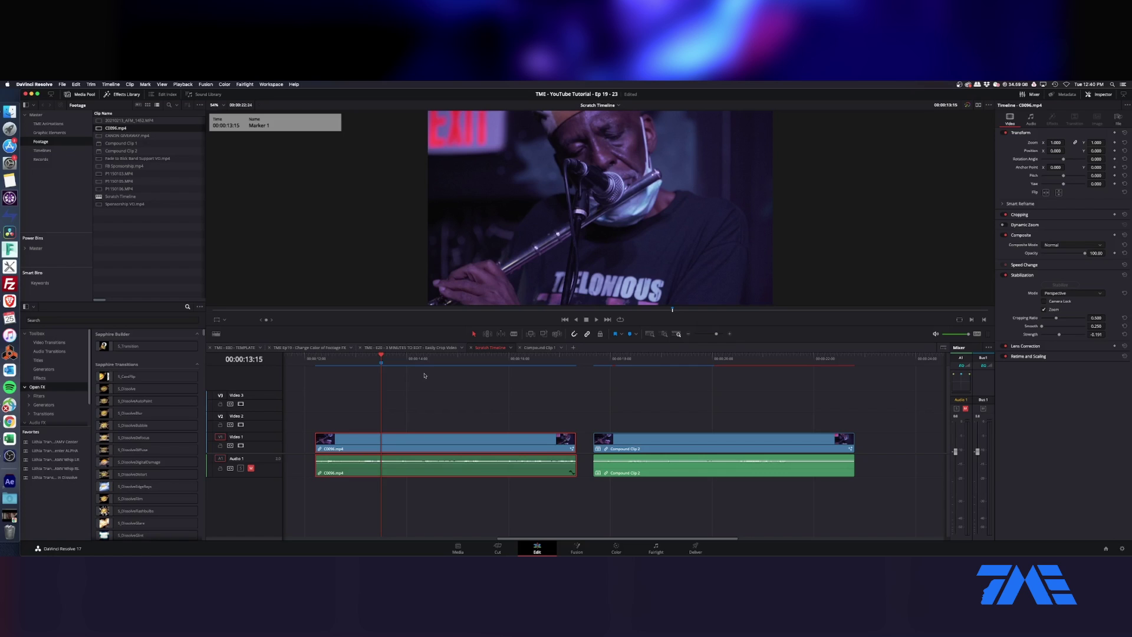
Select Compound Clip 2 with the playhead on it and open its context menu
{"action": "left_click", "coordinate": [643, 367]}
{"action": "left_click", "coordinate": [668, 446]}
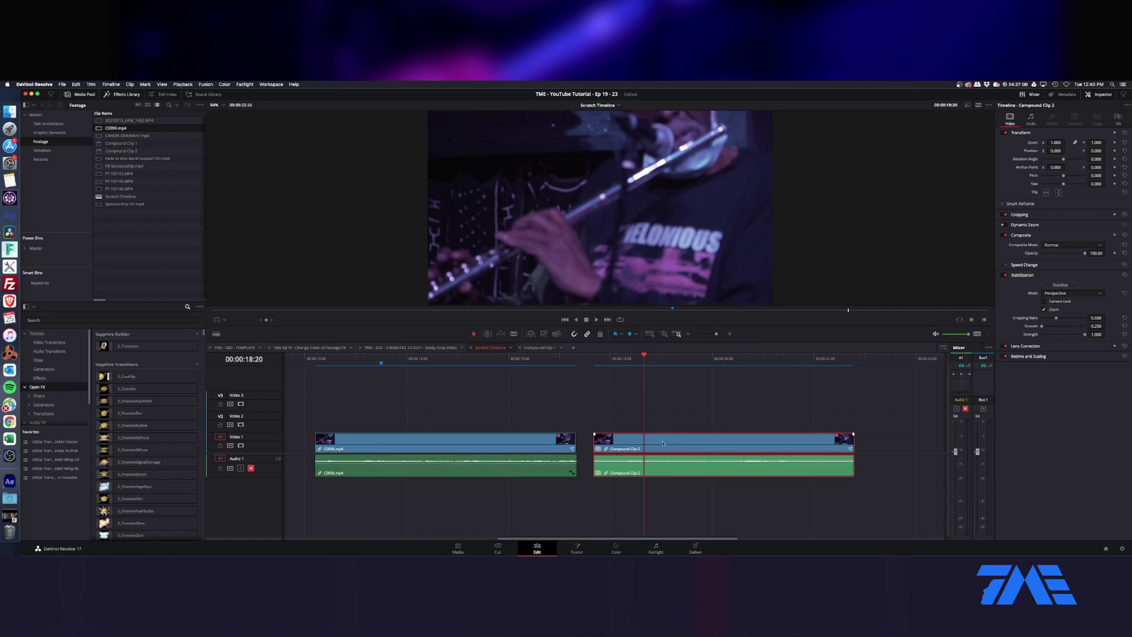
{"action": "right_click", "coordinate": [661, 446]}
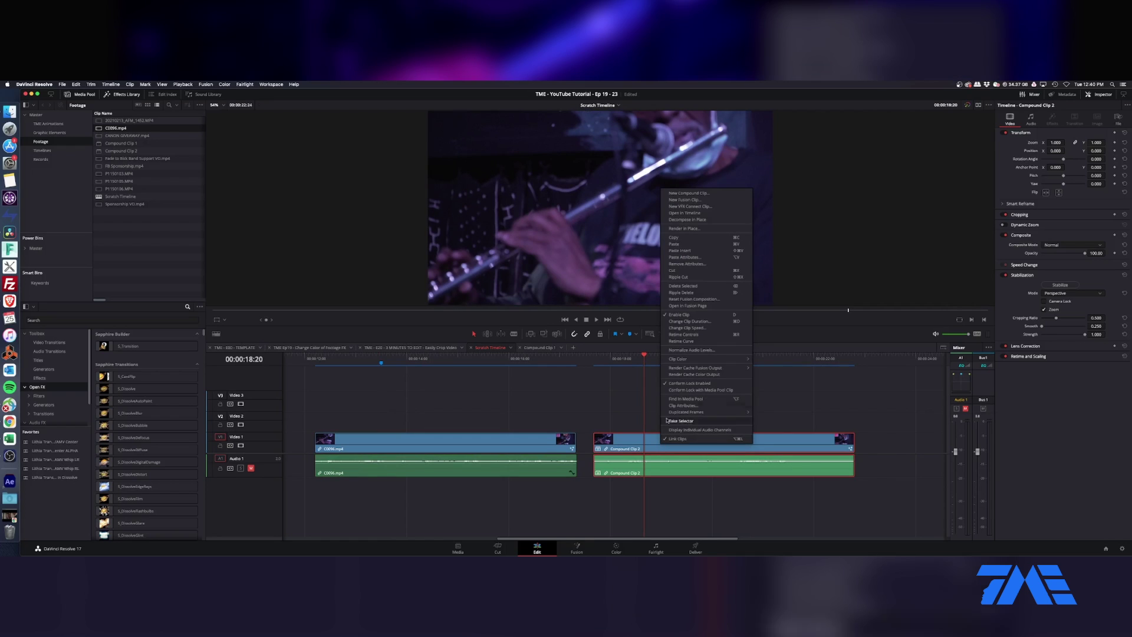
In Fusion, scrub Compound Clip 2 from frame 0 to 40 and inspect Transform3's keyframes
{"action": "left_click", "coordinate": [688, 305]}
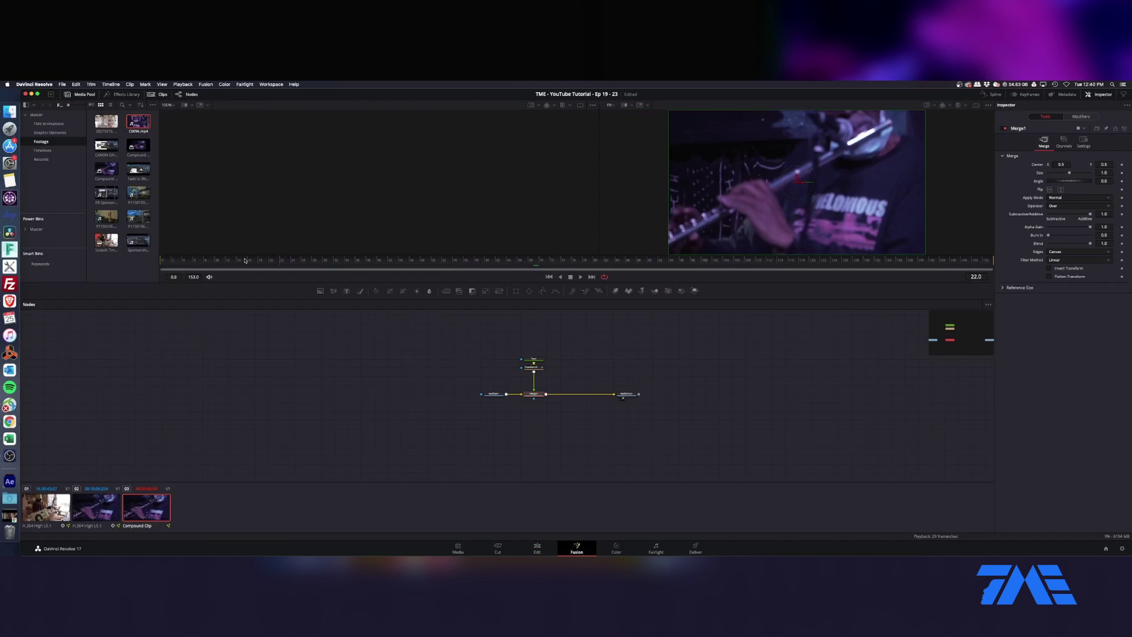
{"action": "left_click_drag", "start_coordinate": [166, 262], "coordinate": [379, 261]}
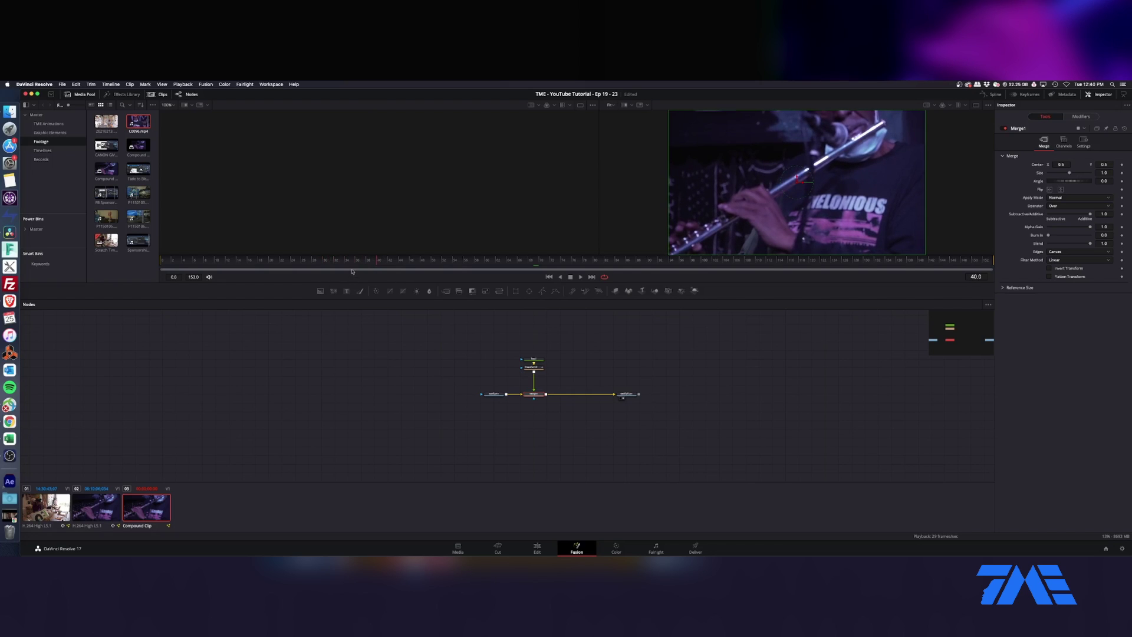
{"action": "left_click", "coordinate": [163, 261]}
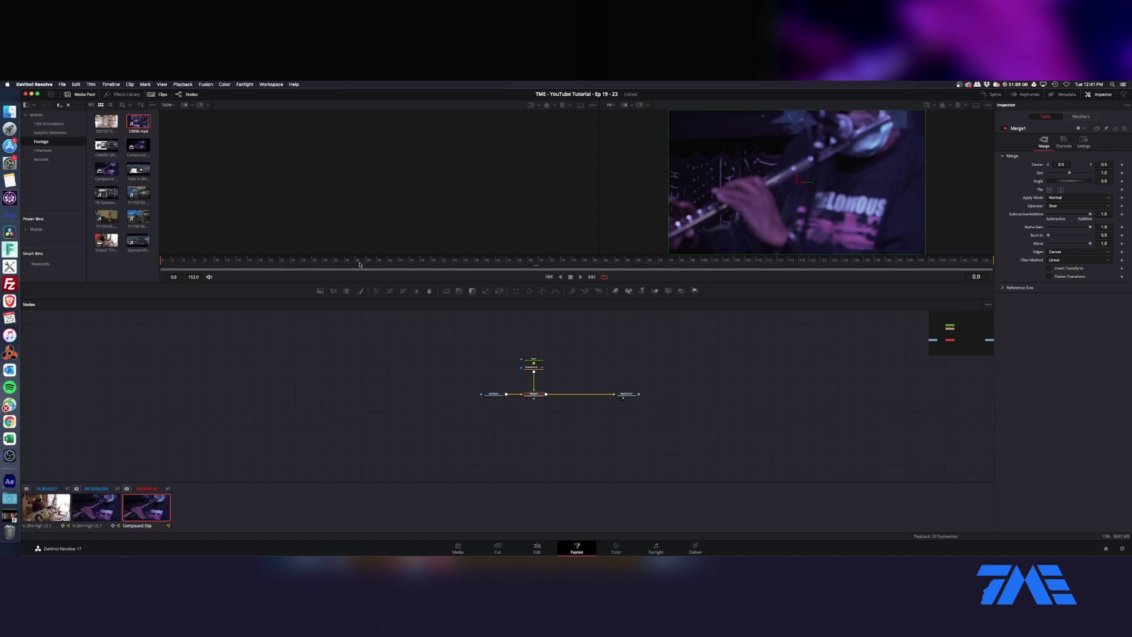
{"action": "left_click_drag", "start_coordinate": [367, 264], "coordinate": [380, 264]}
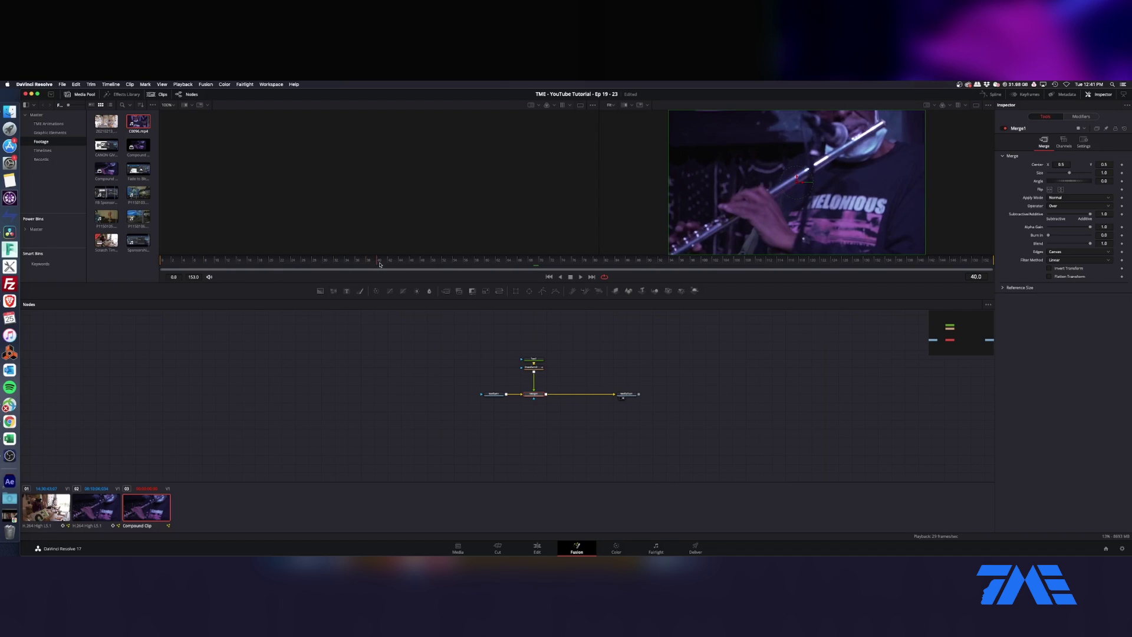
{"action": "left_click", "coordinate": [532, 367]}
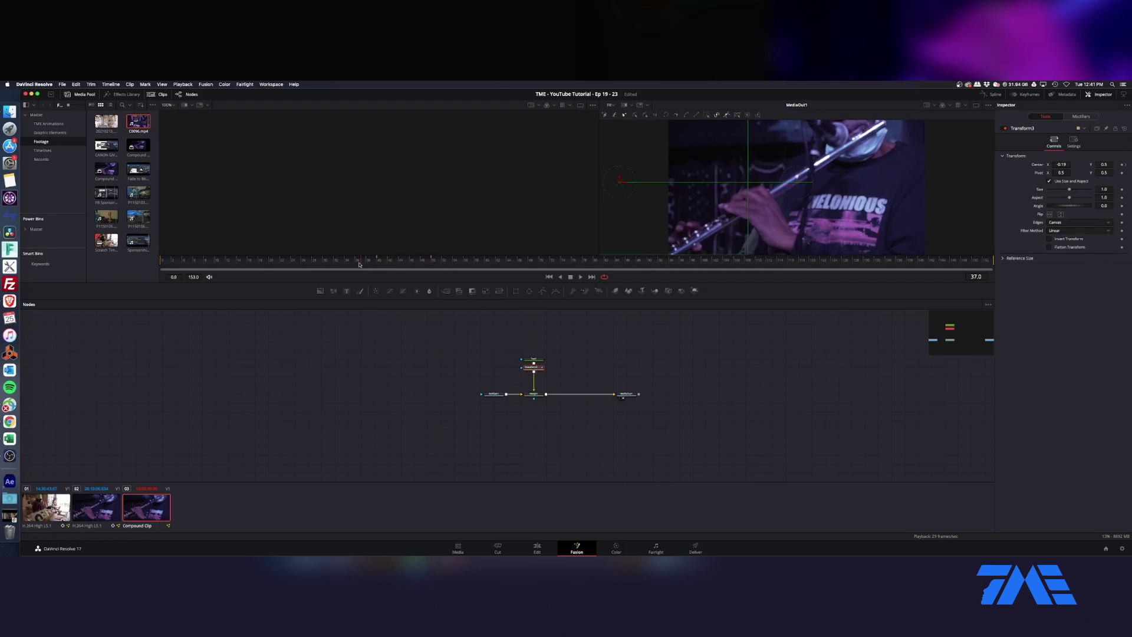
{"action": "left_click", "coordinate": [537, 547]}
{"action": "left_click", "coordinate": [531, 444]}
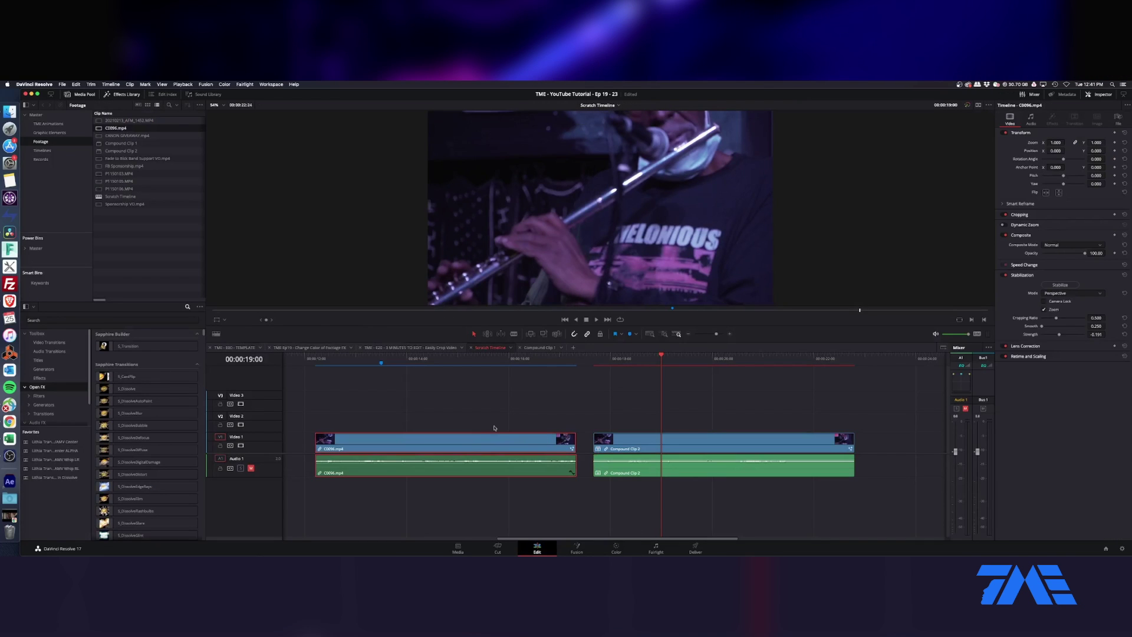